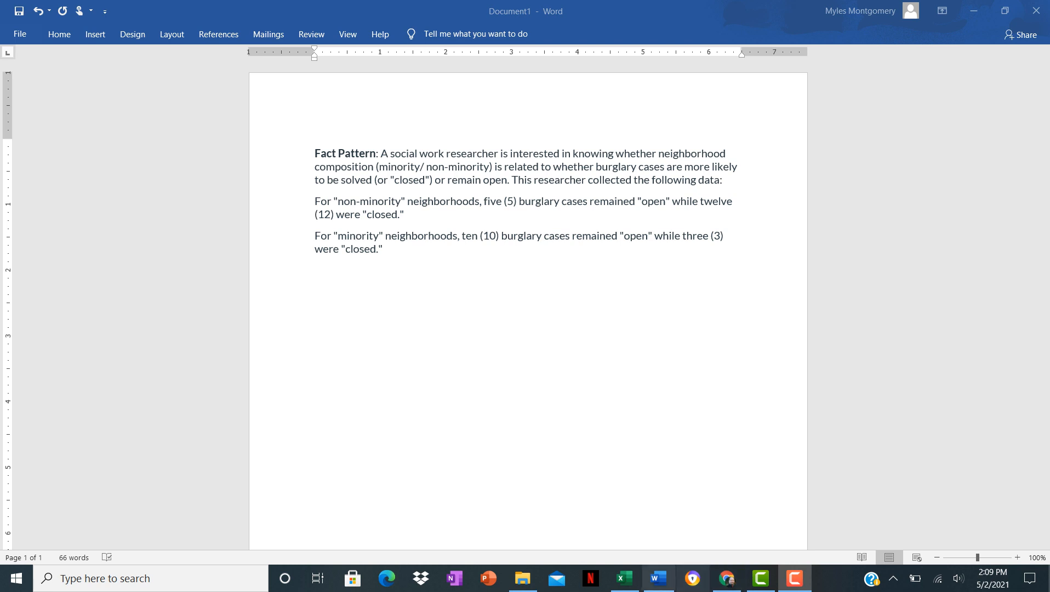
Switch to Excel and label the table's rows in column B as O, Non-Minority and Minority.
{"action": "left_click", "coordinate": [624, 579]}
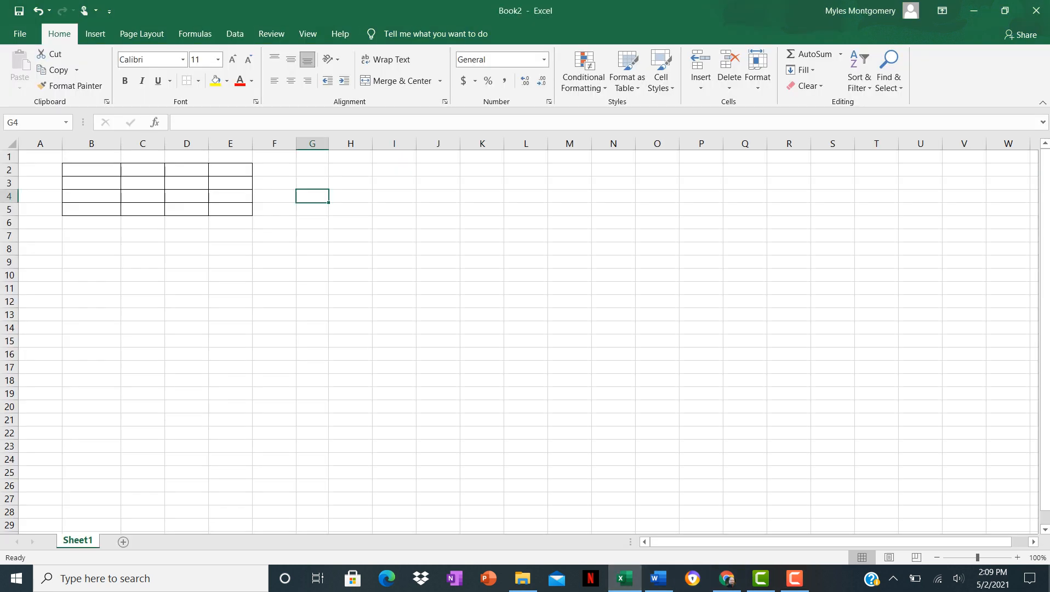
{"action": "left_click", "coordinate": [97, 171]}
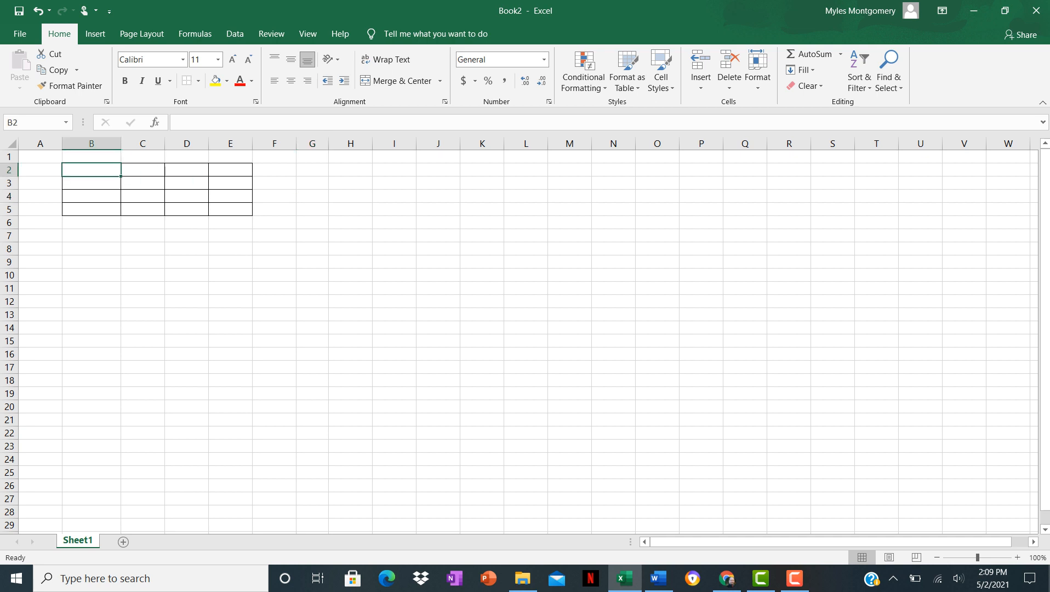
{"action": "type", "text": "O"}
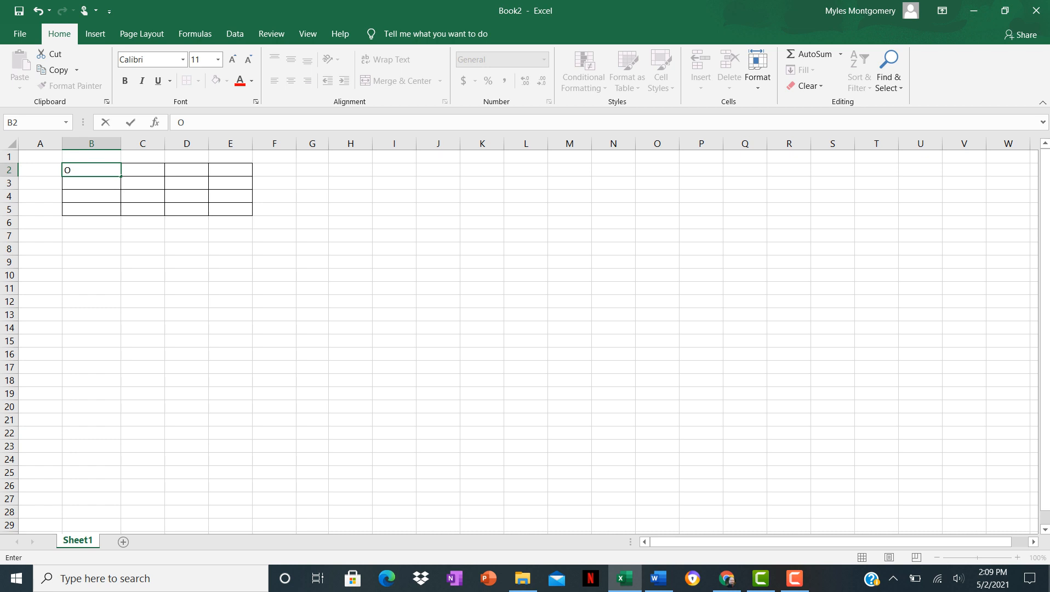
{"action": "key", "text": "Return"}
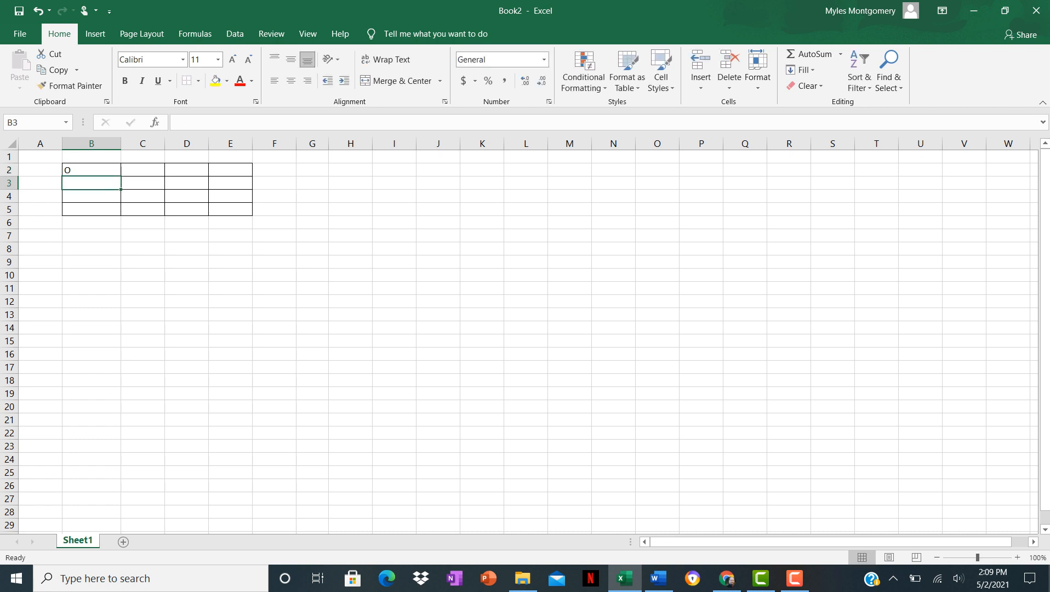
{"action": "type", "text": "None"}
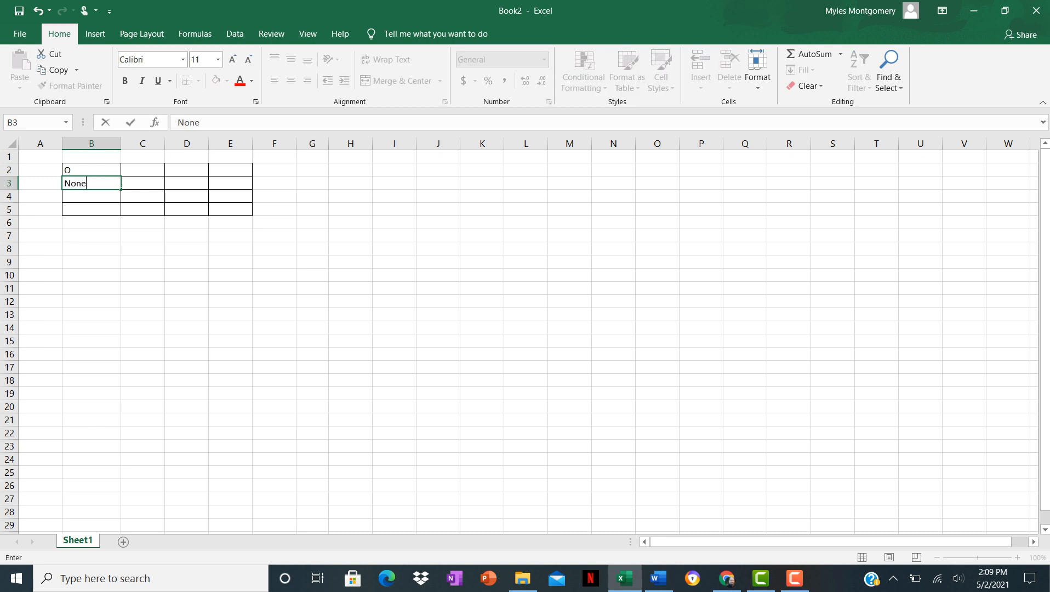
{"action": "key", "text": "BackSpace"}
{"action": "type", "text": "-Minority"}
{"action": "key", "text": "Return"}
{"action": "type", "text": "Min"}
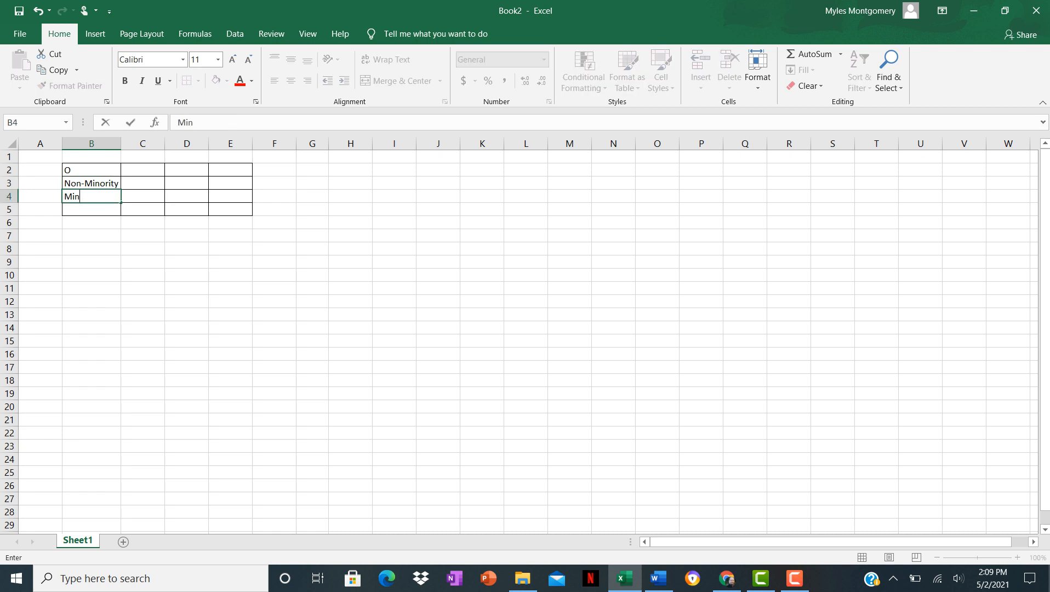
{"action": "type", "text": "ority"}
Enter the column headers Open, Closed and Total, and label the bottom row Total.
{"action": "left_click", "coordinate": [142, 169]}
{"action": "type", "text": "Open"}
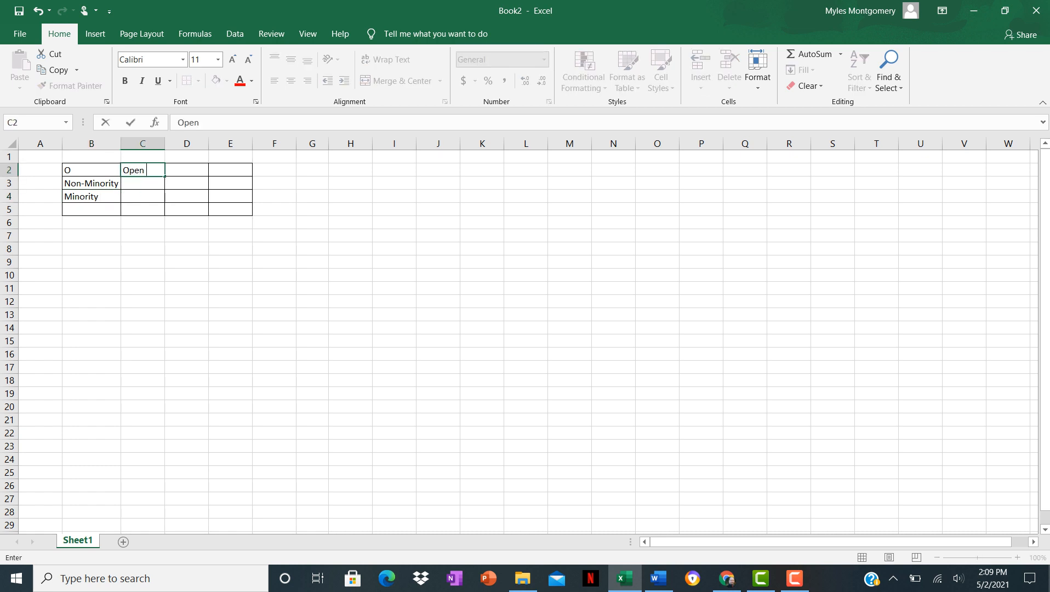
{"action": "key", "text": "Tab"}
{"action": "type", "text": "Closed"}
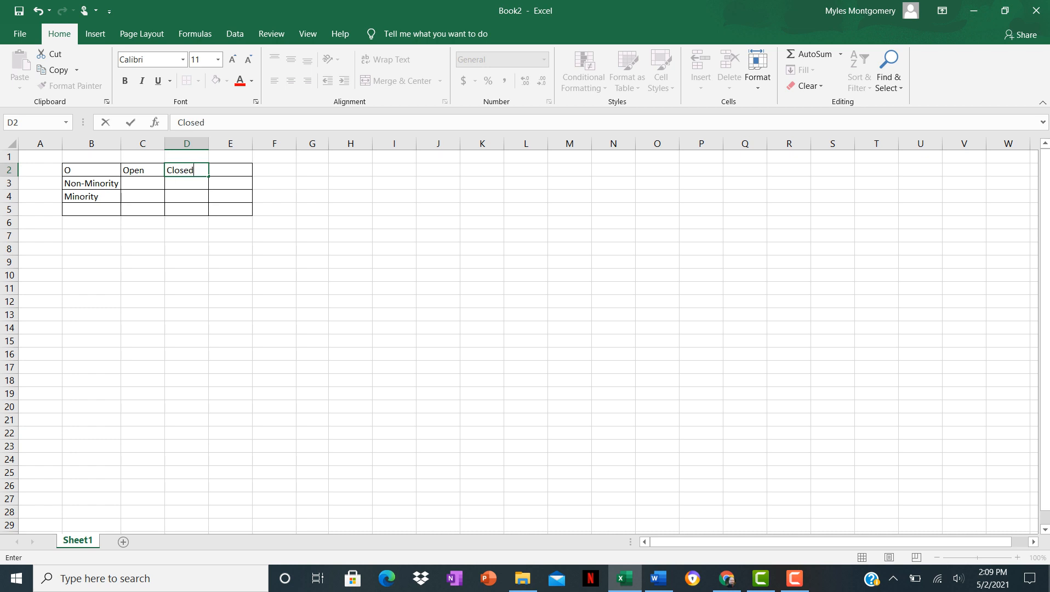
{"action": "key", "text": "Tab"}
{"action": "type", "text": "T"}
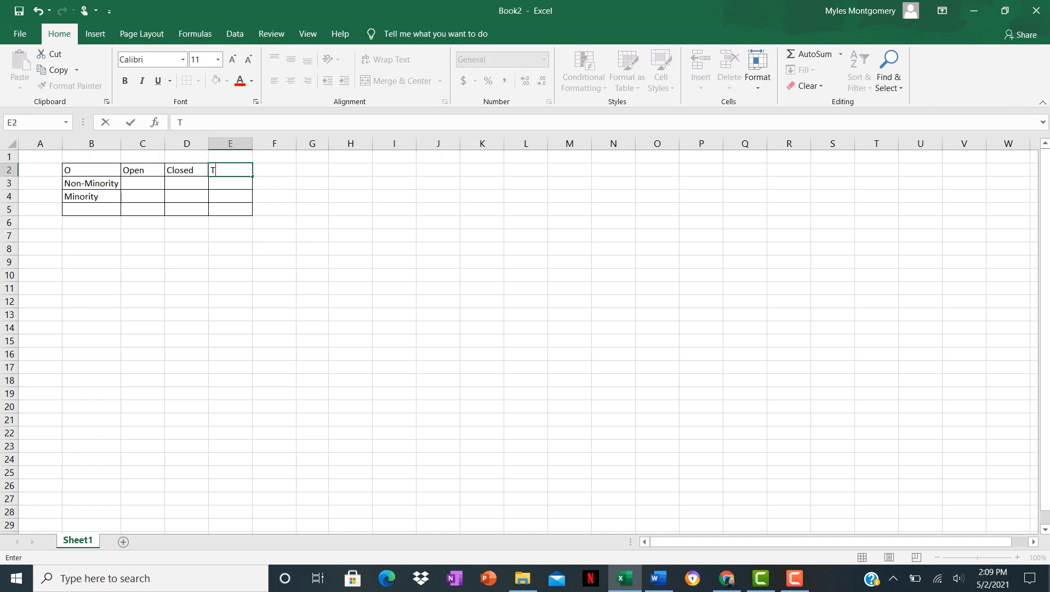
{"action": "type", "text": "otal"}
{"action": "left_click", "coordinate": [92, 209]}
{"action": "type", "text": "Total"}
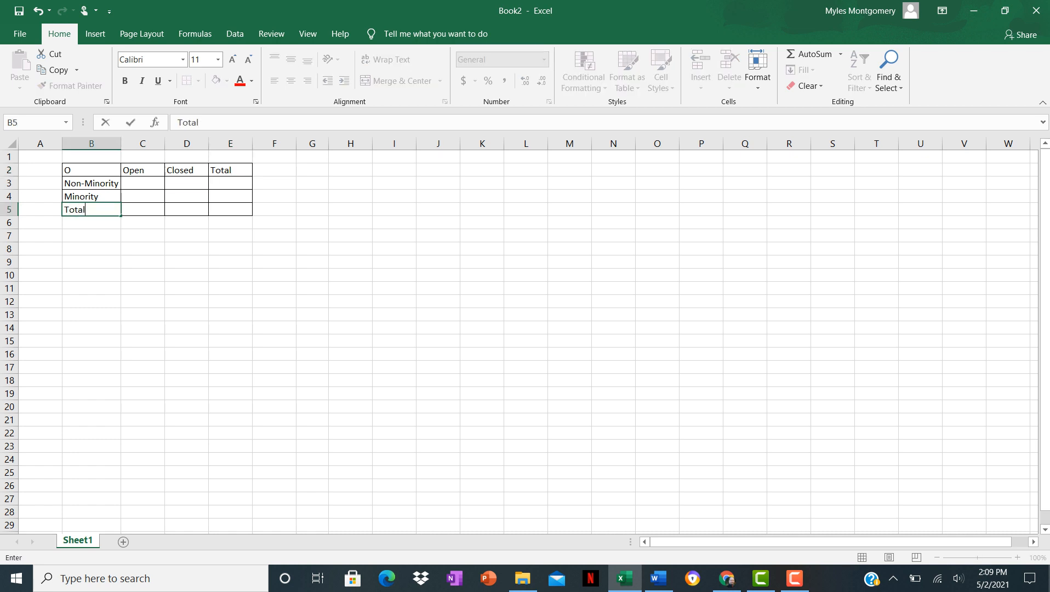
Check the fact pattern in Word, then enter the Non-Minority row: 5 open, 12 closed, 17 total.
{"action": "left_click", "coordinate": [230, 210]}
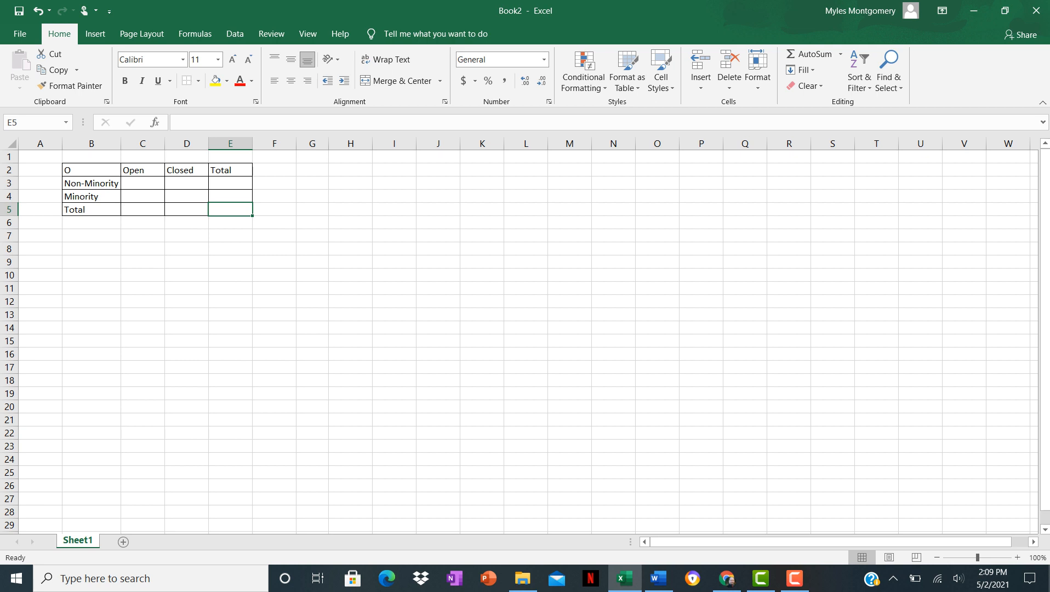
{"action": "left_click", "coordinate": [659, 578]}
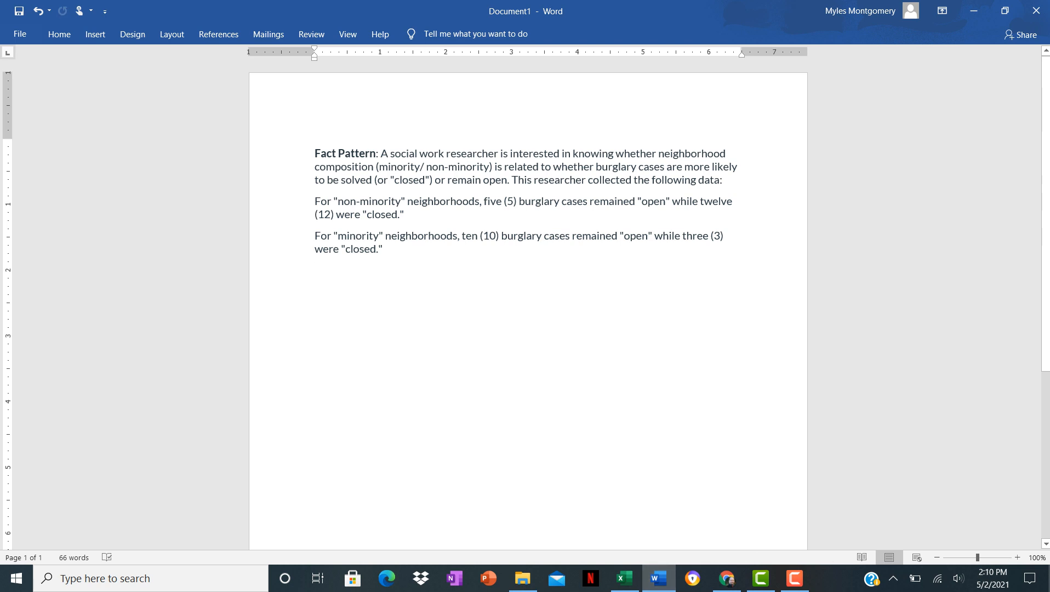
{"action": "left_click", "coordinate": [625, 578]}
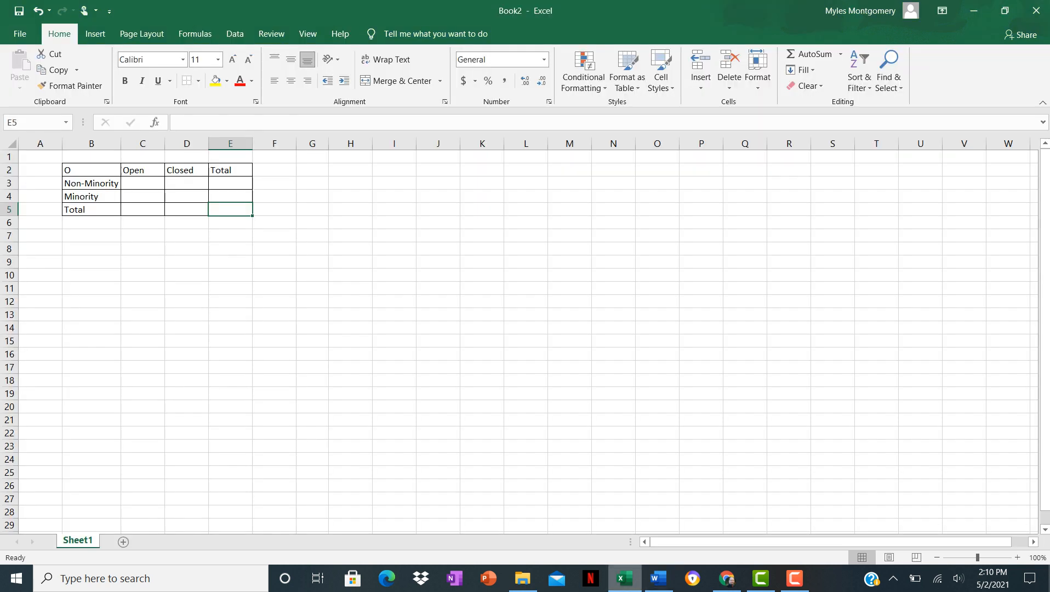
{"action": "left_click", "coordinate": [143, 183]}
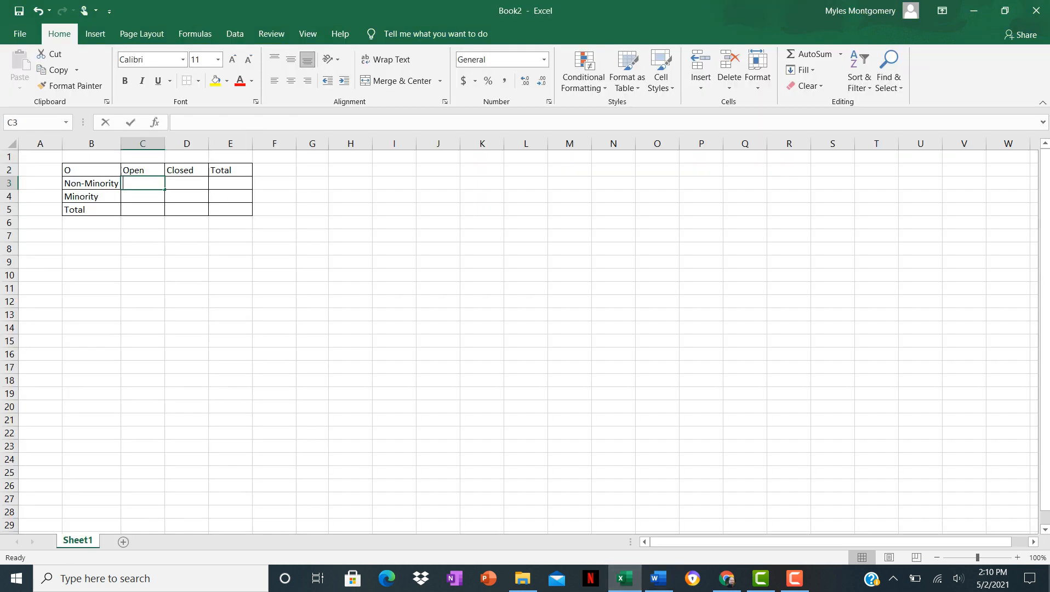
{"action": "type", "text": "5"}
{"action": "key", "text": "Tab"}
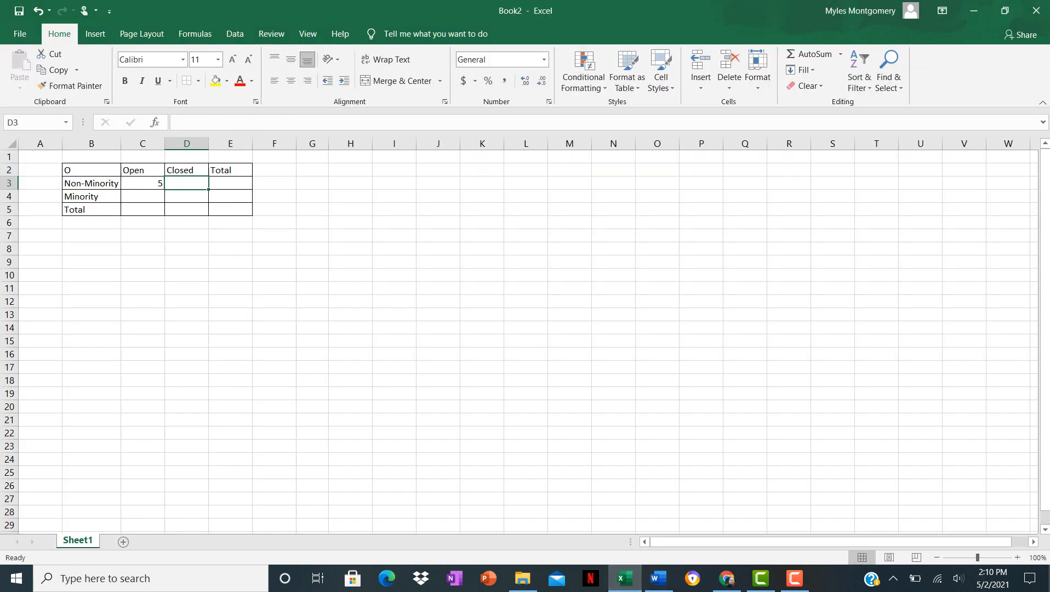
{"action": "type", "text": "12"}
{"action": "key", "text": "Tab"}
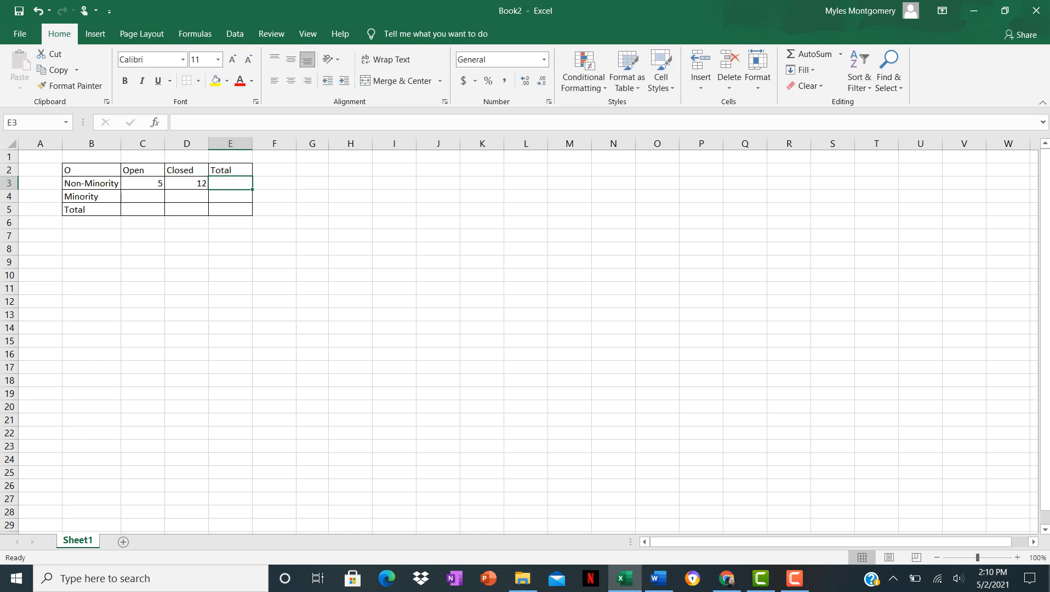
{"action": "type", "text": "17"}
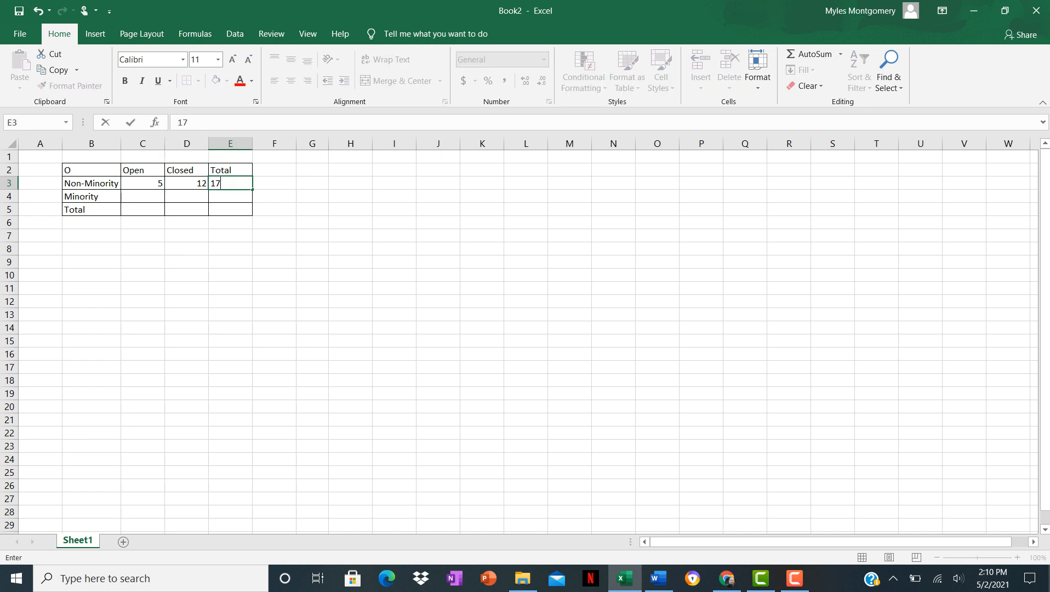
{"action": "key", "text": "Return"}
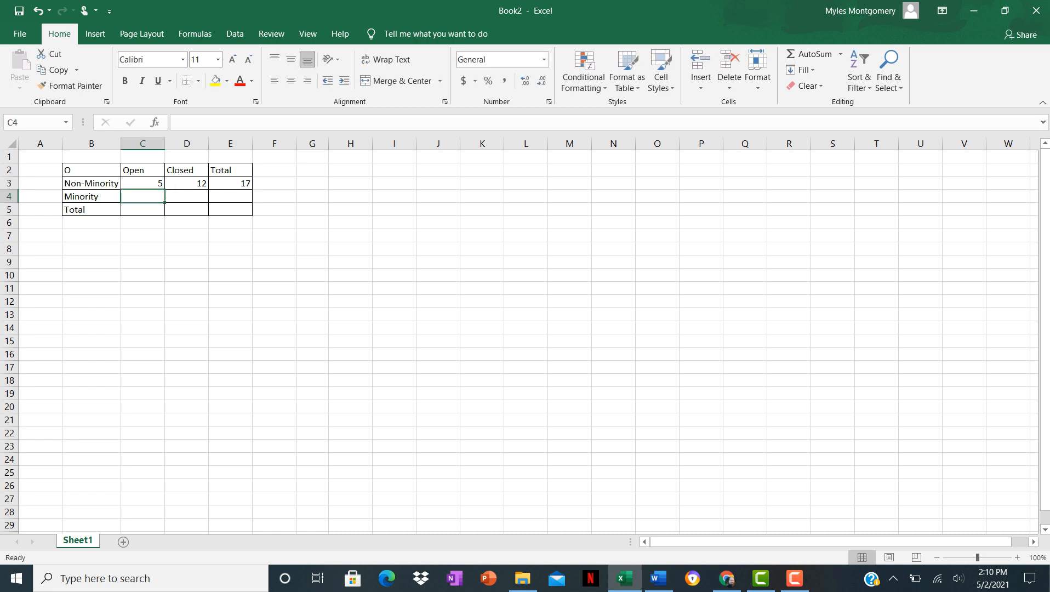
Check the fact pattern again and enter the Minority row: 10 open, 3 closed, 13 total.
{"action": "left_click", "coordinate": [658, 579]}
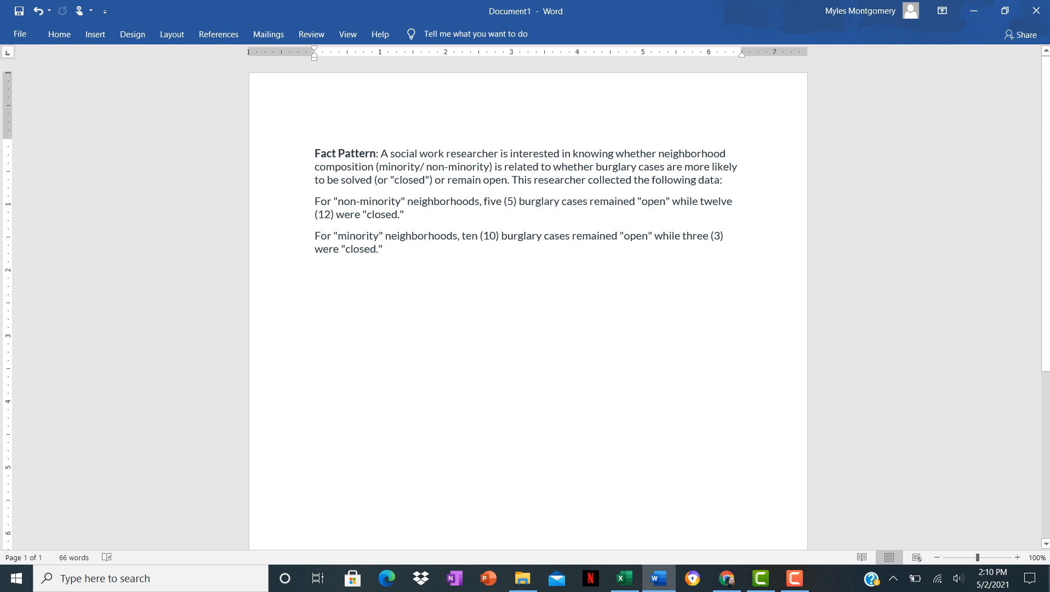
{"action": "left_click", "coordinate": [625, 578]}
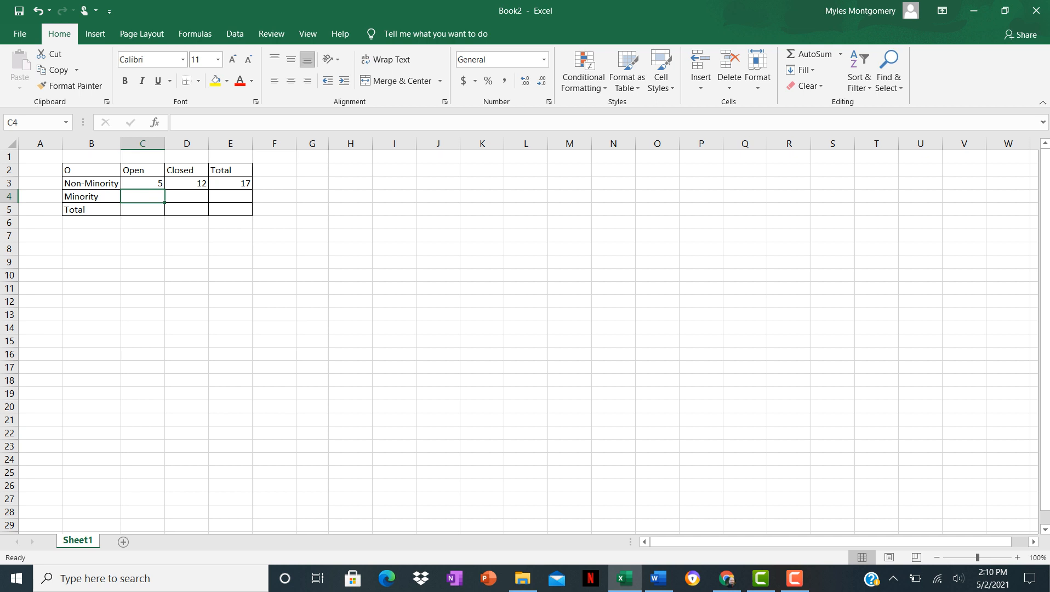
{"action": "type", "text": "10"}
{"action": "key", "text": "Tab"}
{"action": "type", "text": "3"}
{"action": "key", "text": "Tab"}
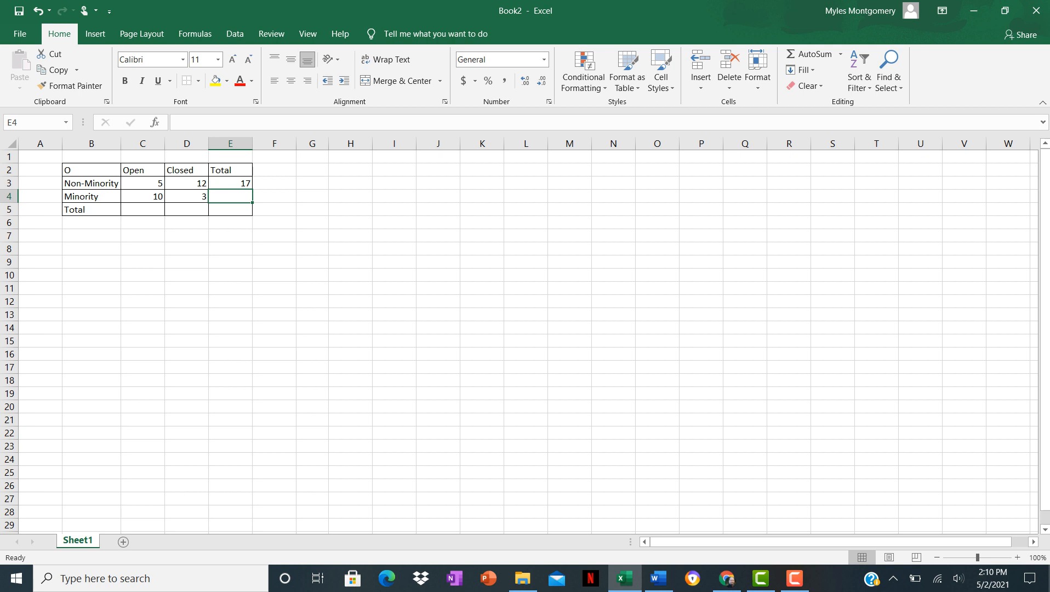
{"action": "type", "text": "13"}
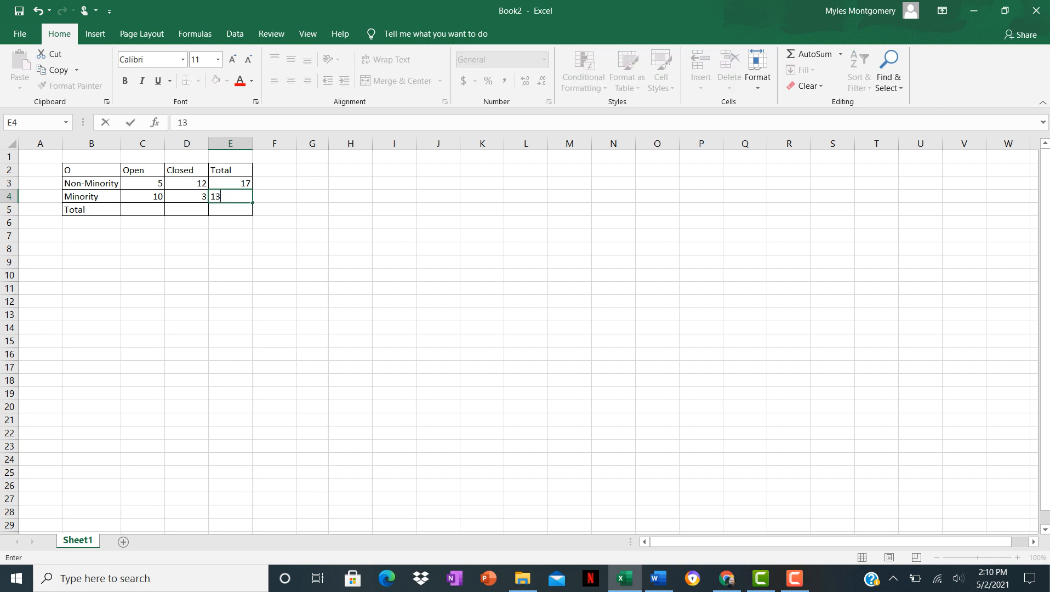
{"action": "key", "text": "Return"}
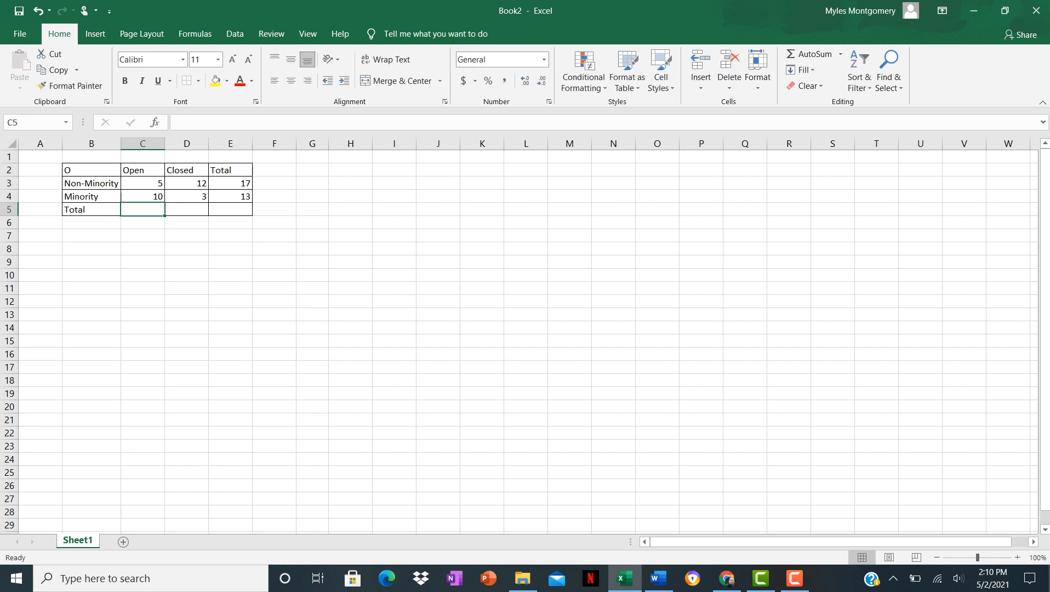
Fill the Total row with 15 open, 15 closed and 30 total.
{"action": "type", "text": "15"}
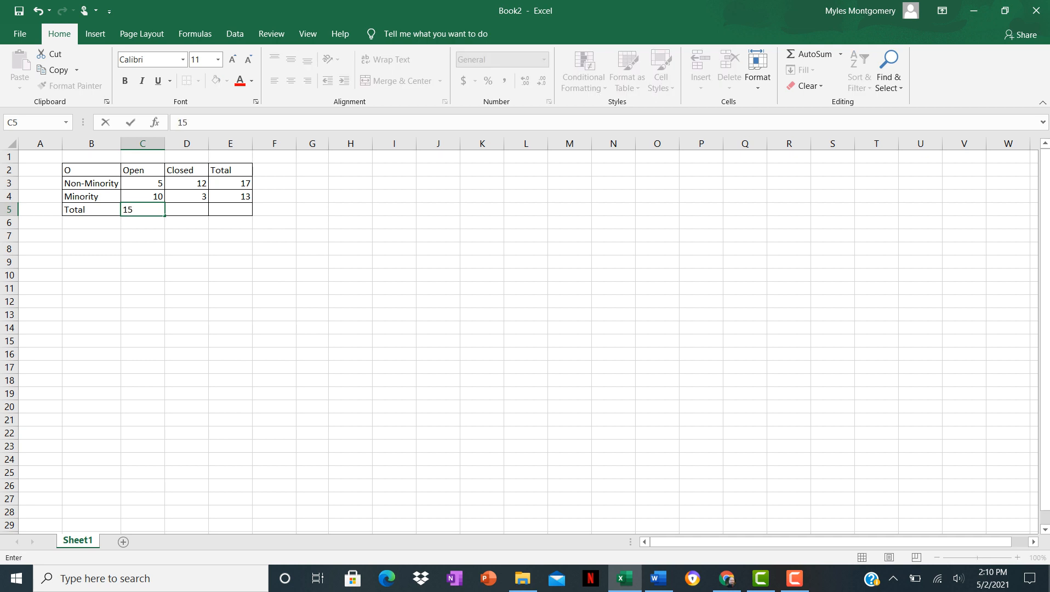
{"action": "key", "text": "Tab"}
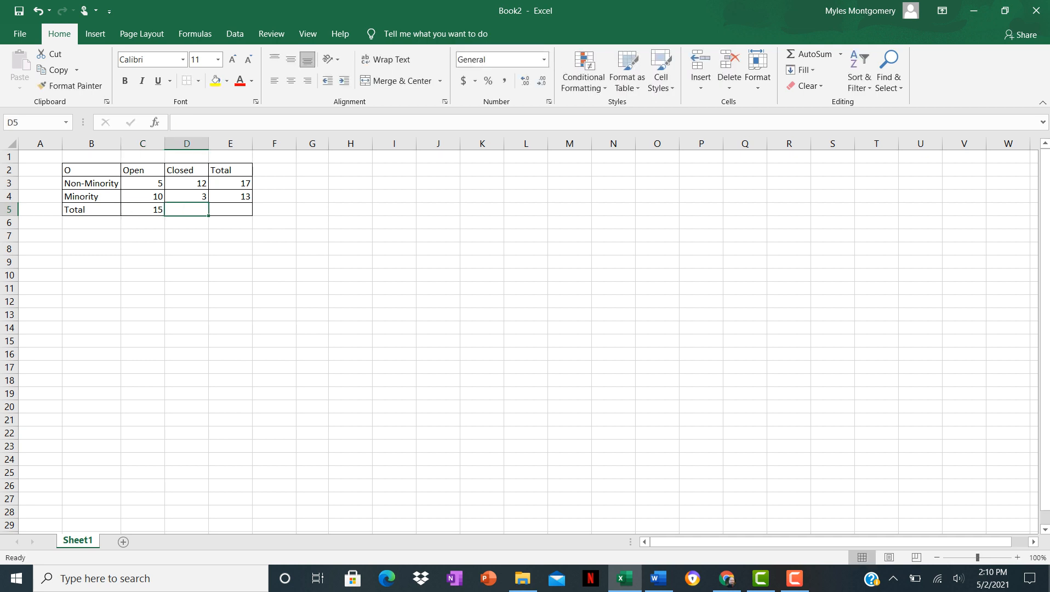
{"action": "type", "text": "15"}
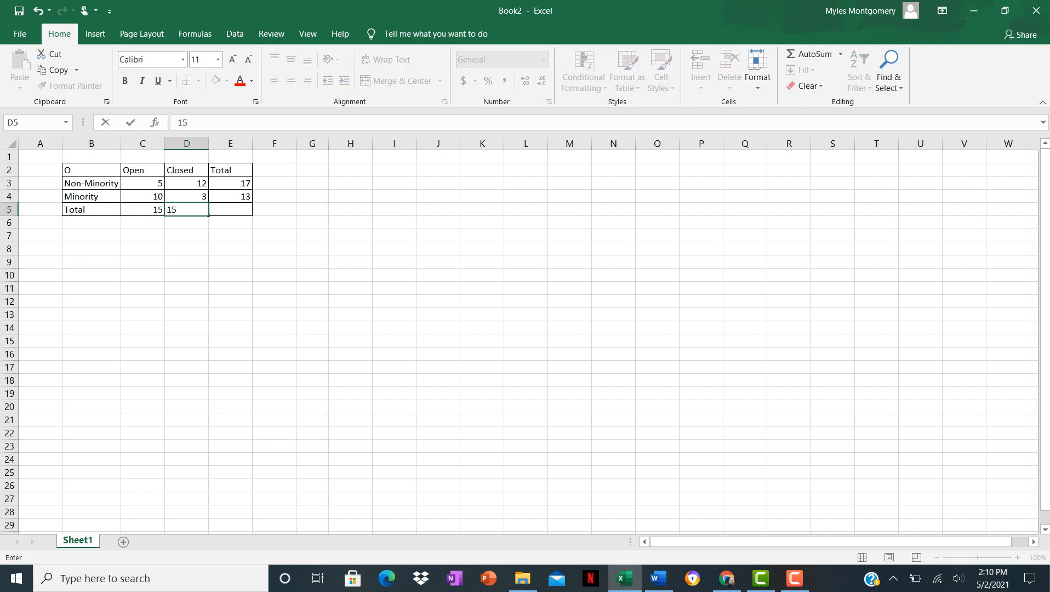
{"action": "key", "text": "Tab"}
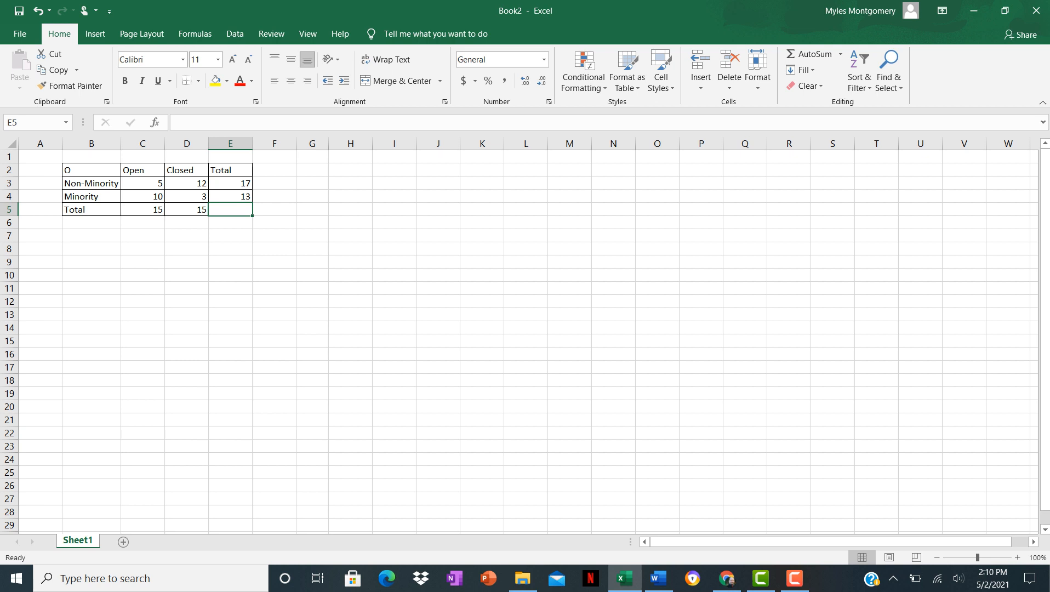
{"action": "type", "text": "30"}
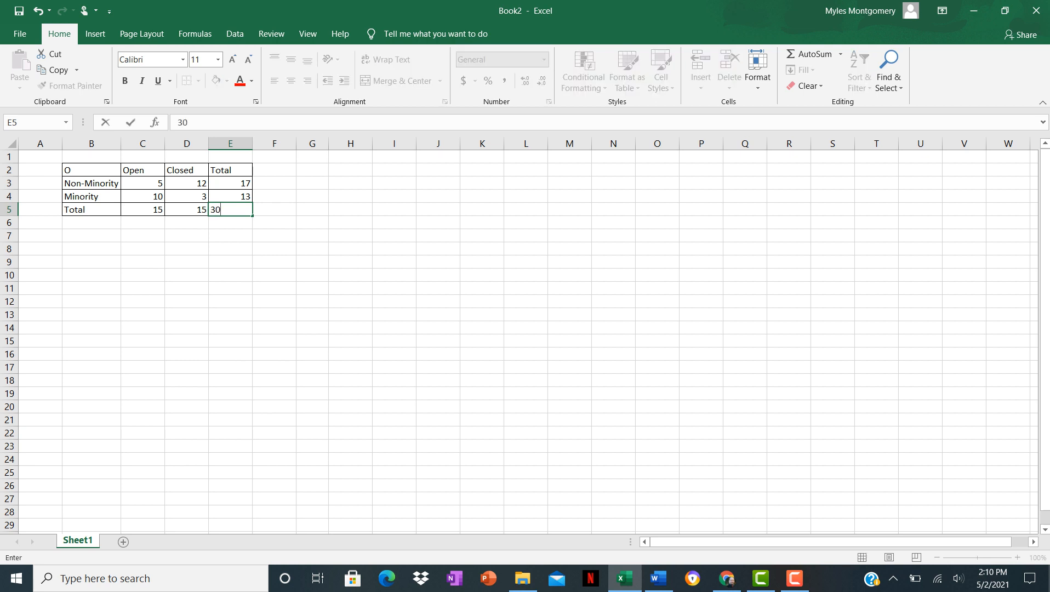
{"action": "left_click", "coordinate": [274, 170]}
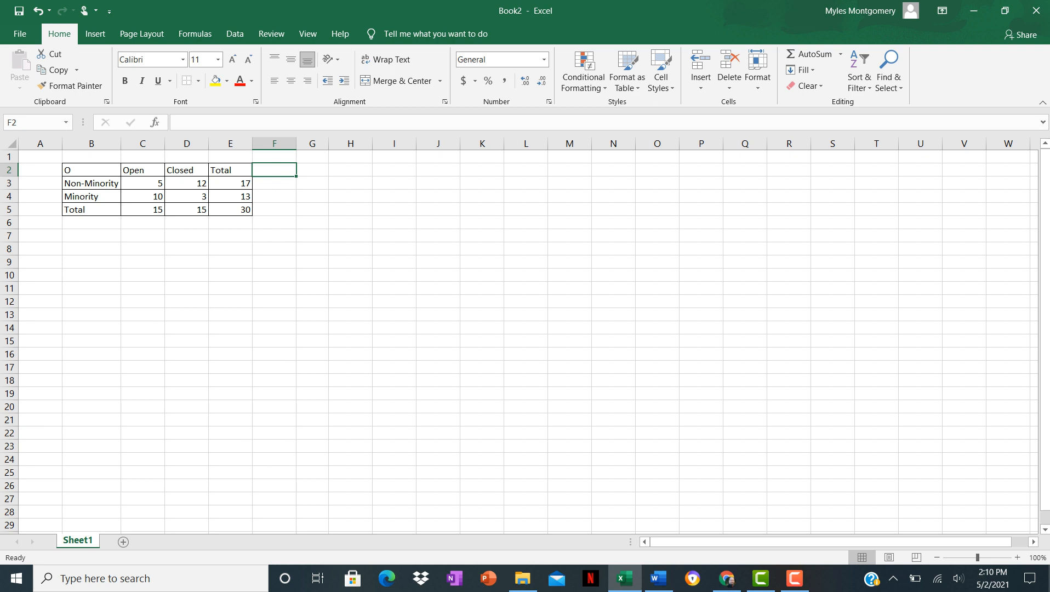
Try to copy the observed-frequency table B2:E5.
{"action": "left_click_drag", "start_coordinate": [91, 170], "coordinate": [230, 210]}
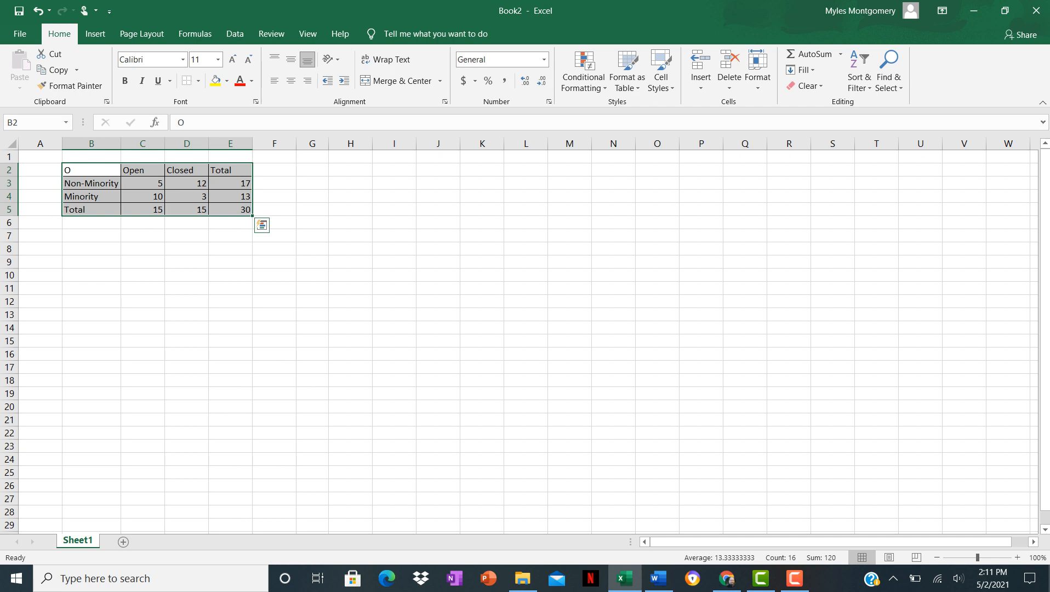
{"action": "left_click", "coordinate": [262, 225]}
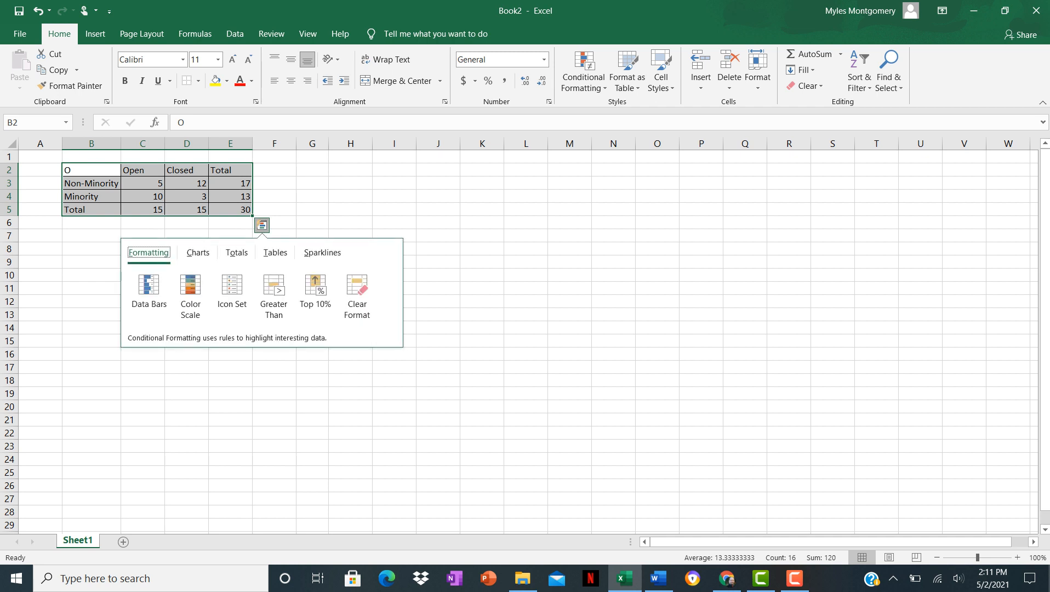
{"action": "left_click", "coordinate": [231, 210], "text": "ctrl"}
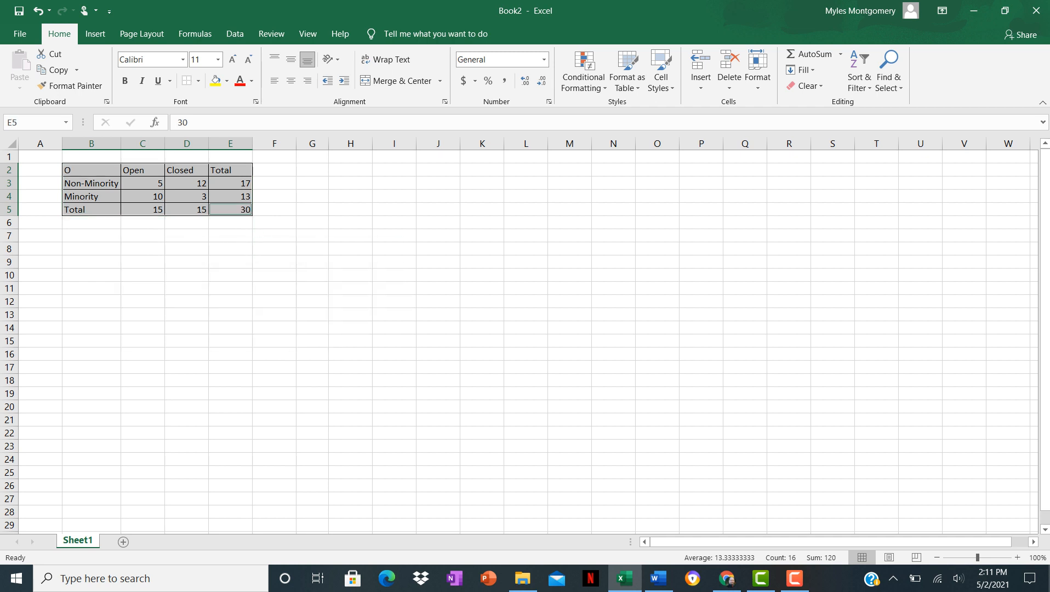
{"action": "key", "text": "ctrl+c"}
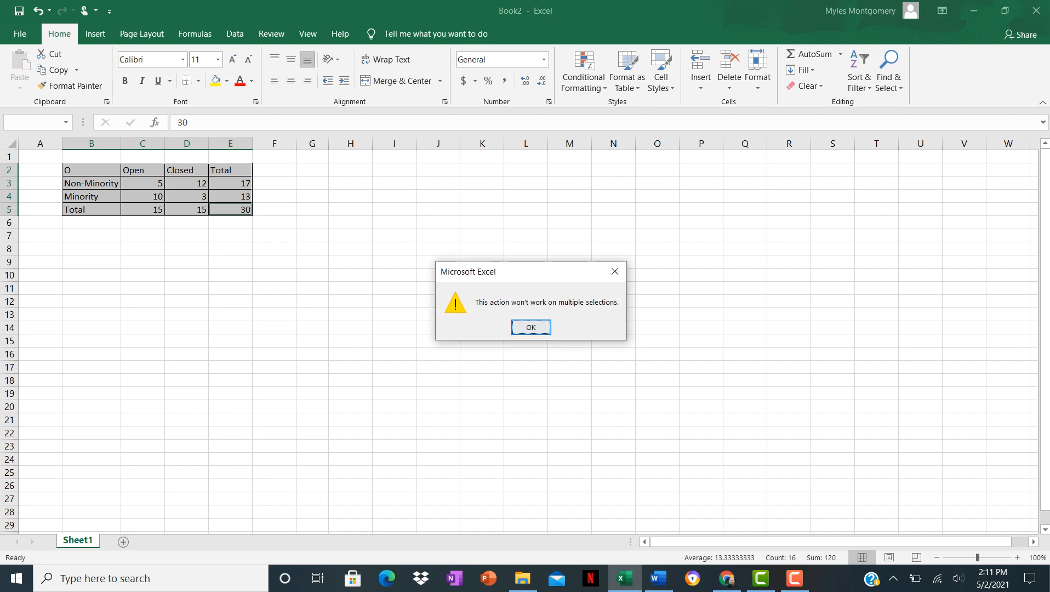
{"action": "key", "text": "Return"}
{"action": "key", "text": "ctrl+c"}
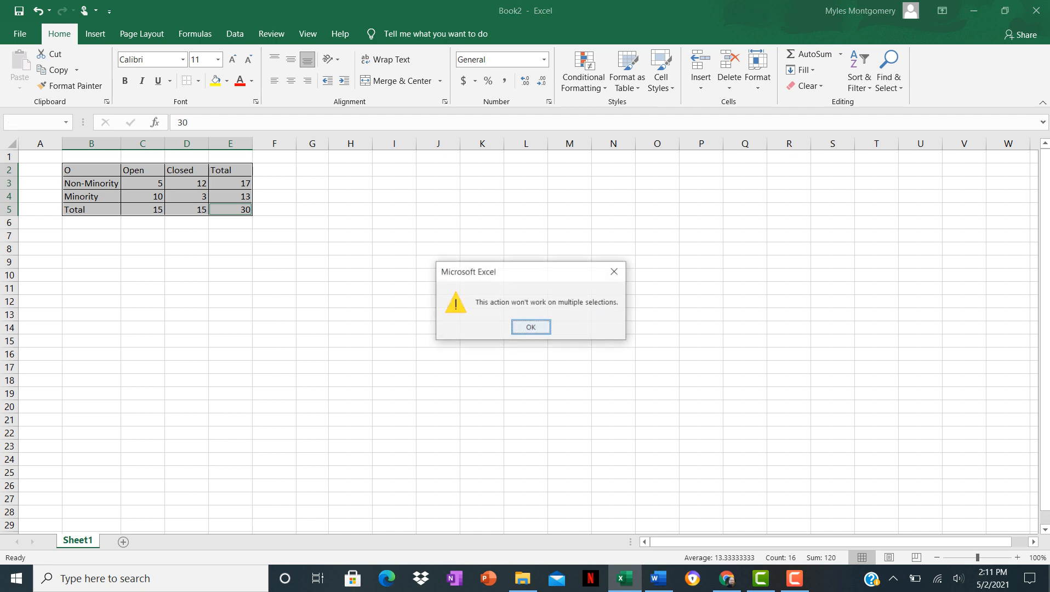
{"action": "key", "text": "Return"}
Copy the observed table to G2 and relabel the copy's corner cell as E for expected.
{"action": "left_click_drag", "start_coordinate": [91, 170], "coordinate": [231, 209]}
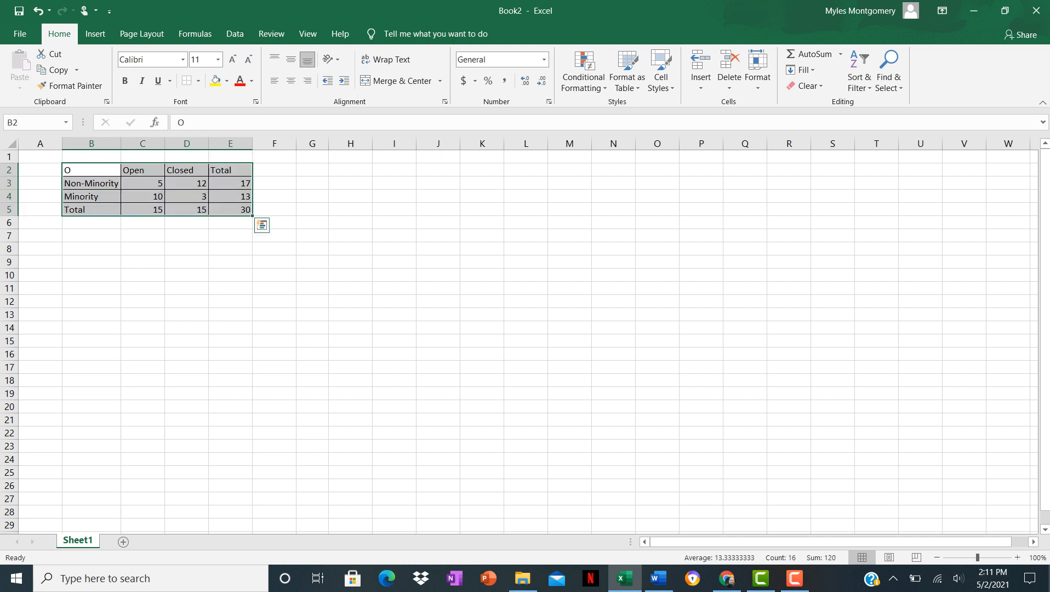
{"action": "key", "text": "ctrl+c"}
{"action": "left_click", "coordinate": [312, 170]}
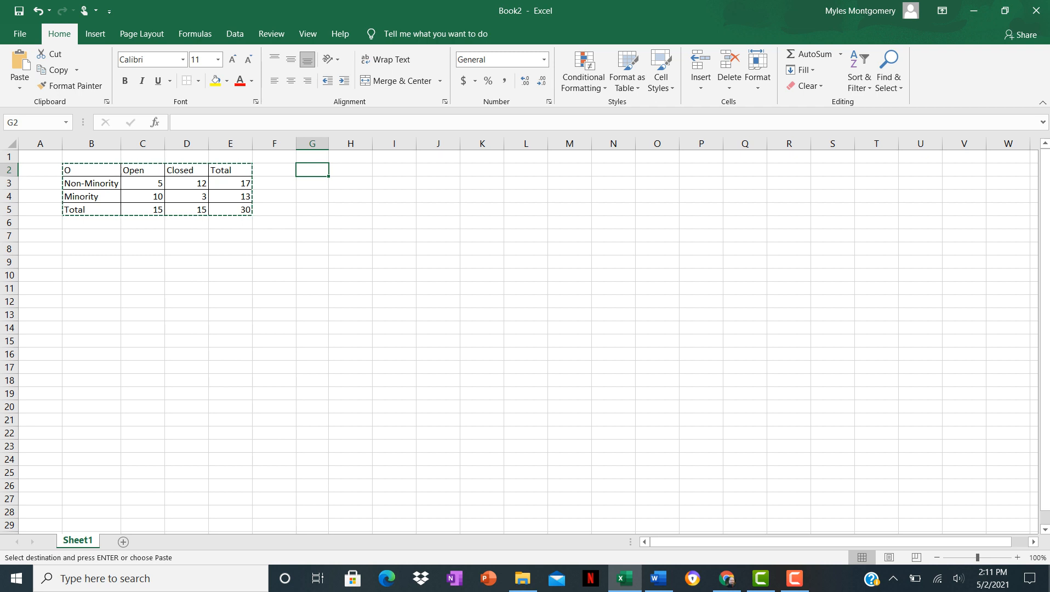
{"action": "key", "text": "ctrl+v"}
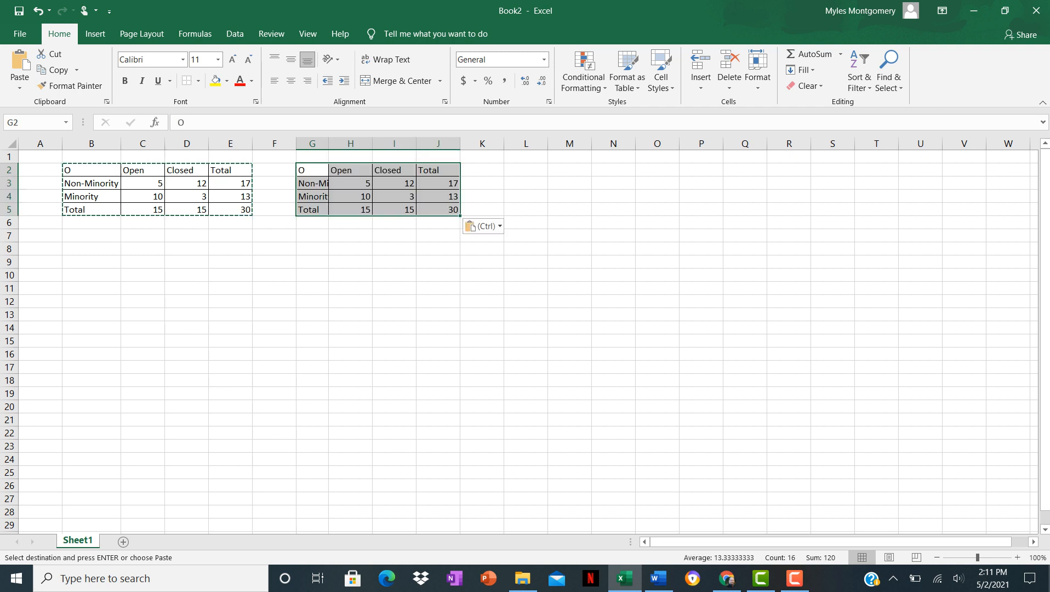
{"action": "left_click", "coordinate": [312, 170]}
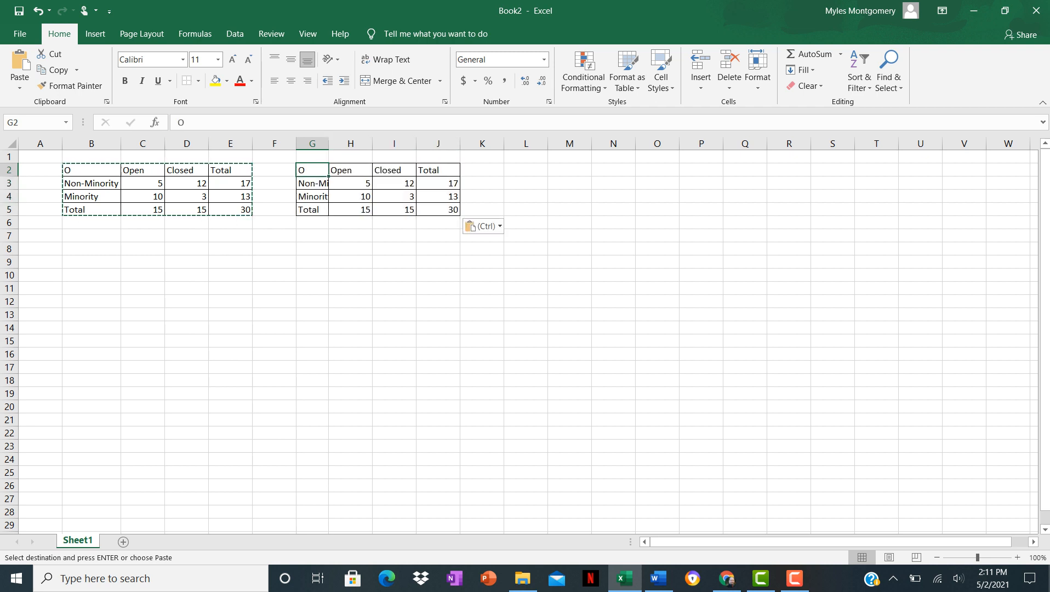
{"action": "type", "text": "E"}
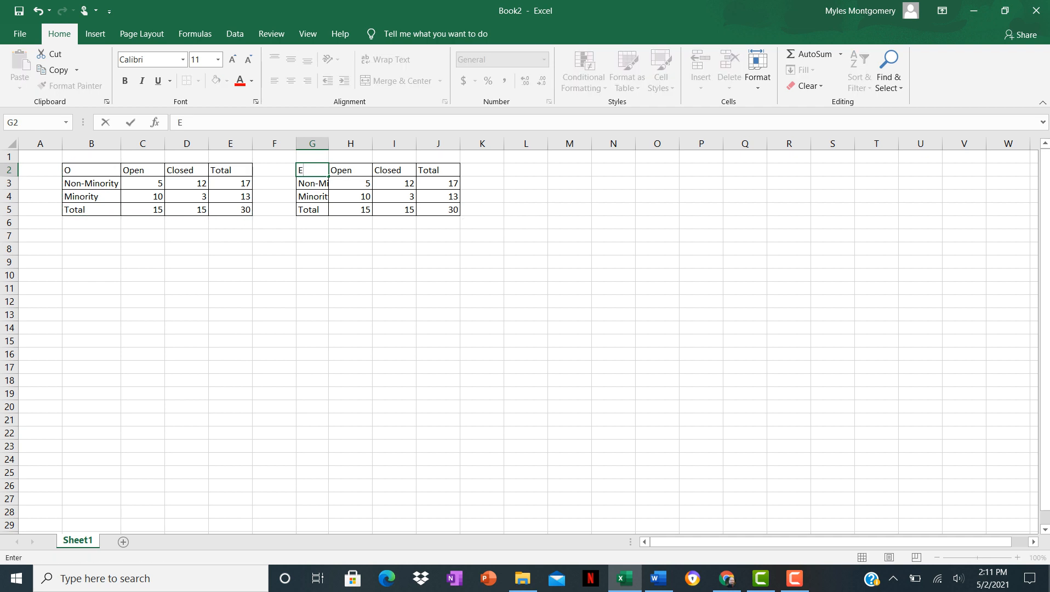
Clear the four inner counts of the copied table and widen column G to fit the row labels.
{"action": "left_click_drag", "start_coordinate": [351, 184], "coordinate": [394, 196]}
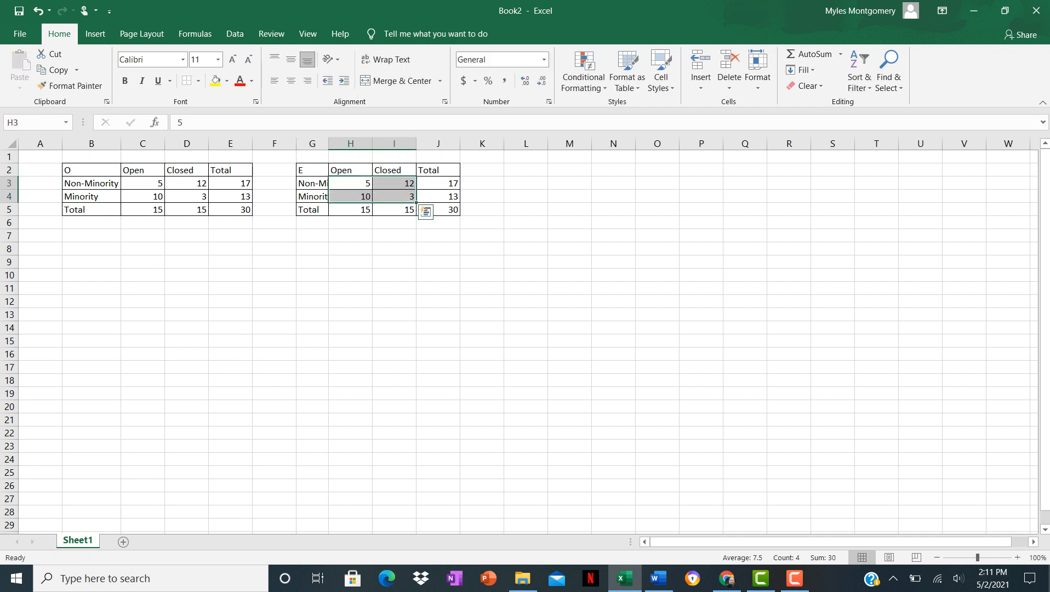
{"action": "key", "text": "Delete"}
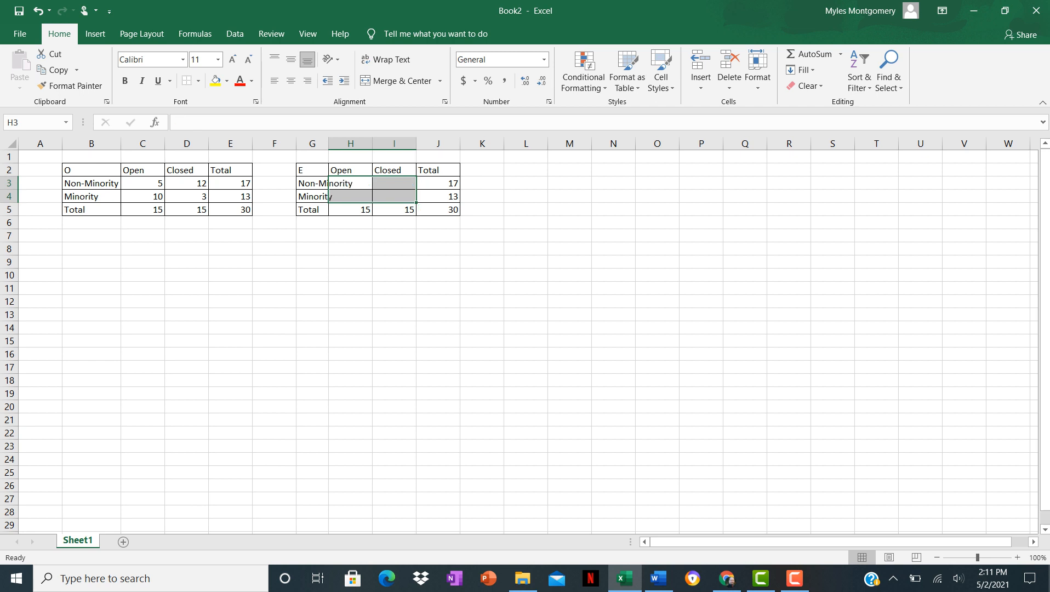
{"action": "double_click", "coordinate": [329, 143]}
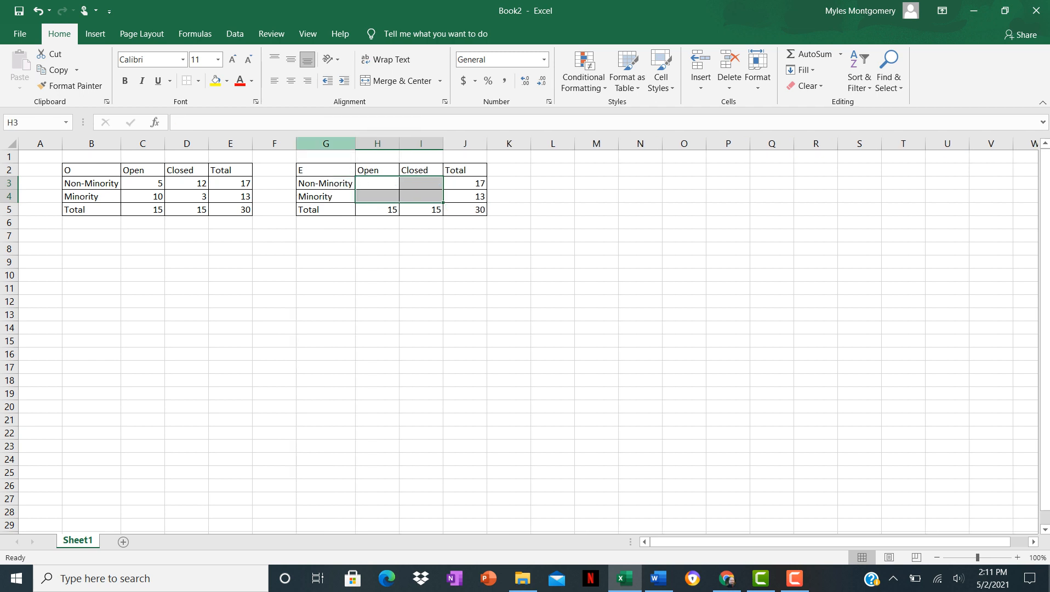
Enter the expected Non-Minority Open frequency in H3 as =H5*J3/J5.
{"action": "left_click", "coordinate": [377, 183]}
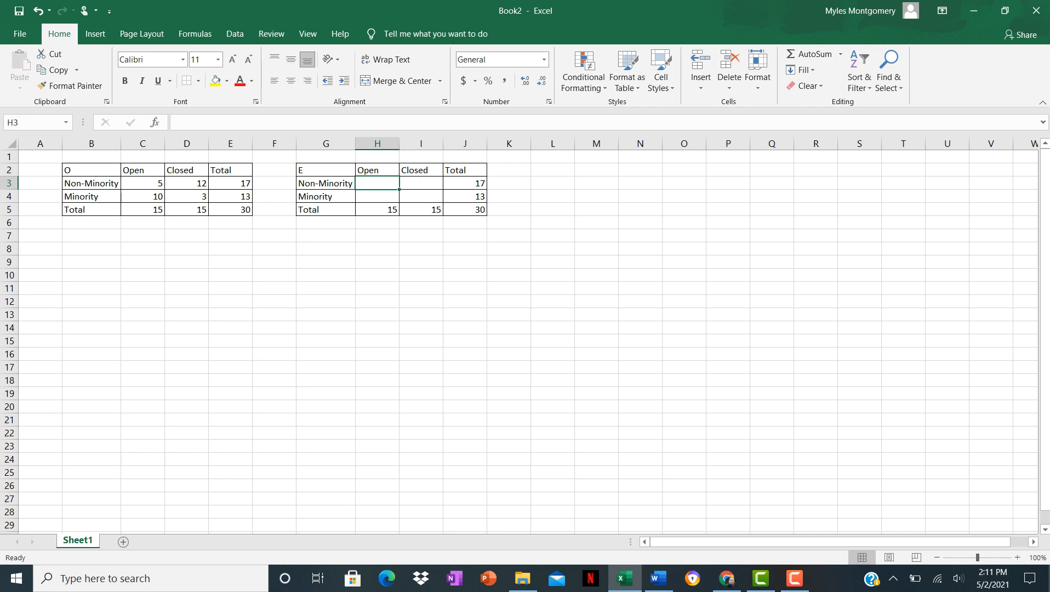
{"action": "type", "text": "="}
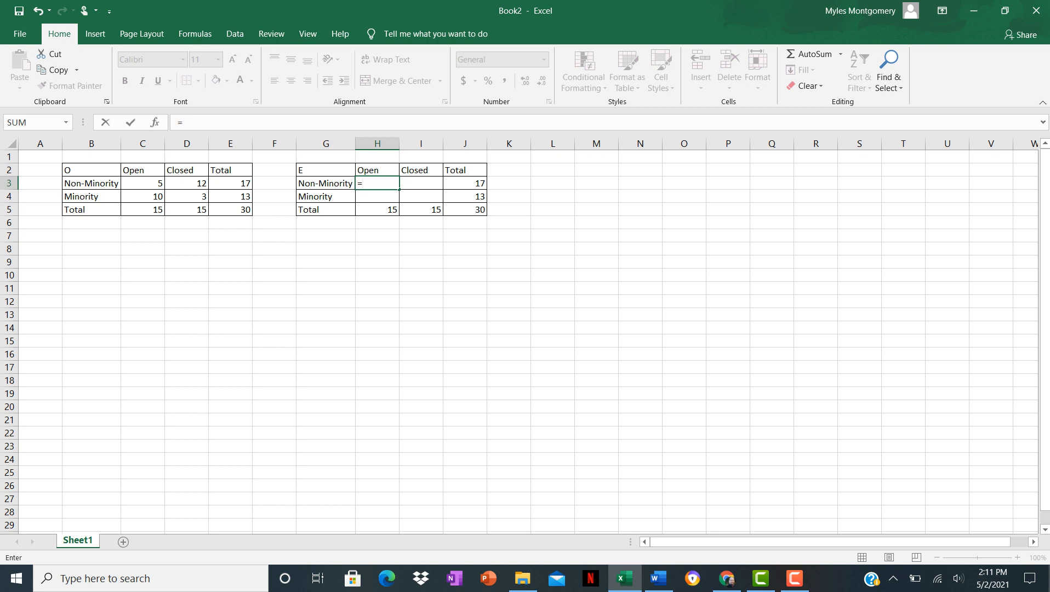
{"action": "left_click", "coordinate": [377, 209]}
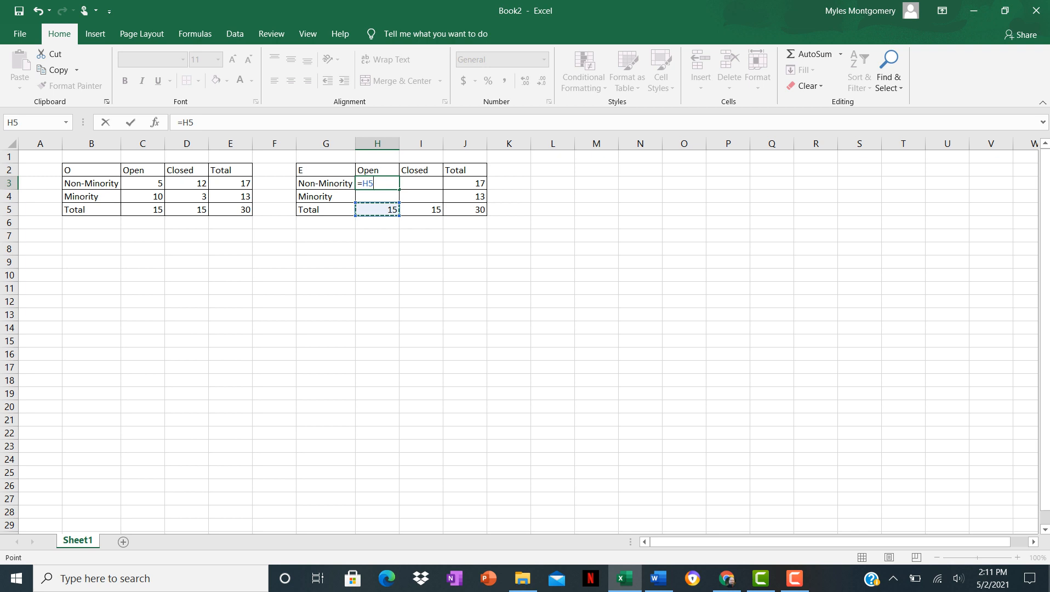
{"action": "type", "text": "*"}
{"action": "left_click", "coordinate": [465, 184]}
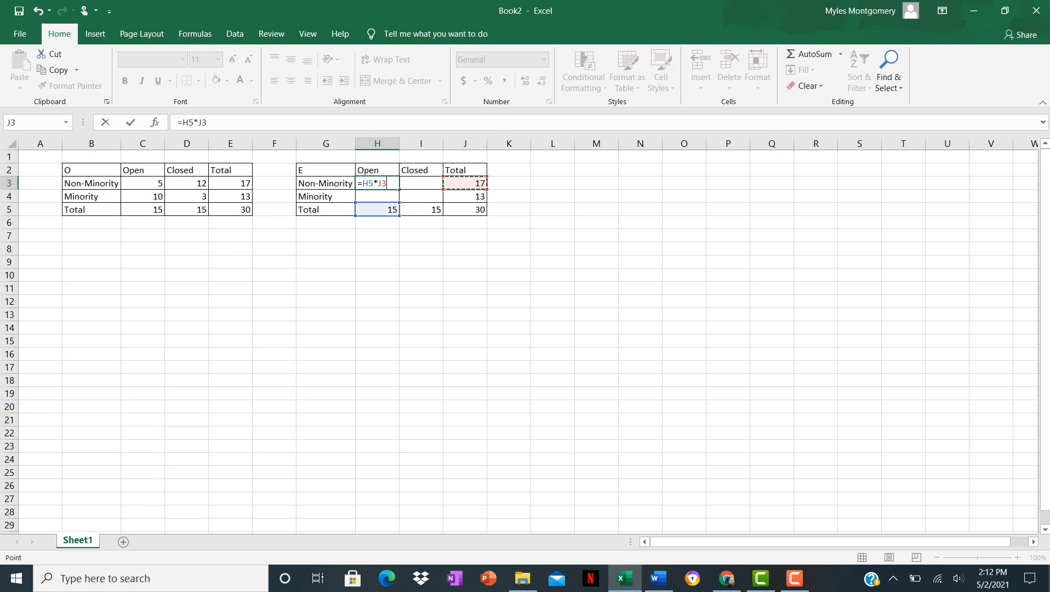
{"action": "type", "text": "/"}
{"action": "left_click", "coordinate": [465, 210]}
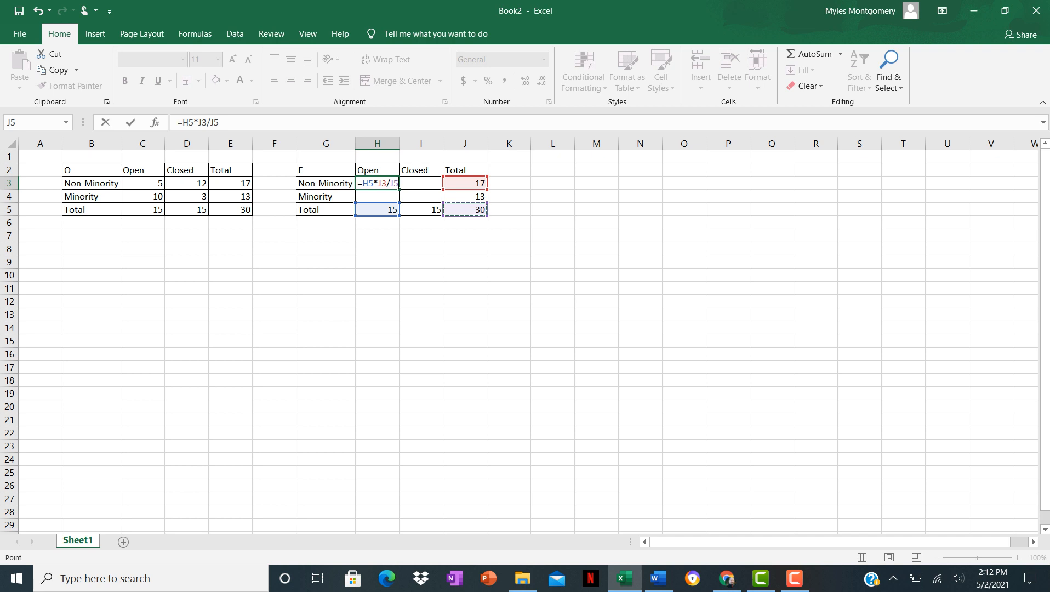
{"action": "key", "text": "Return"}
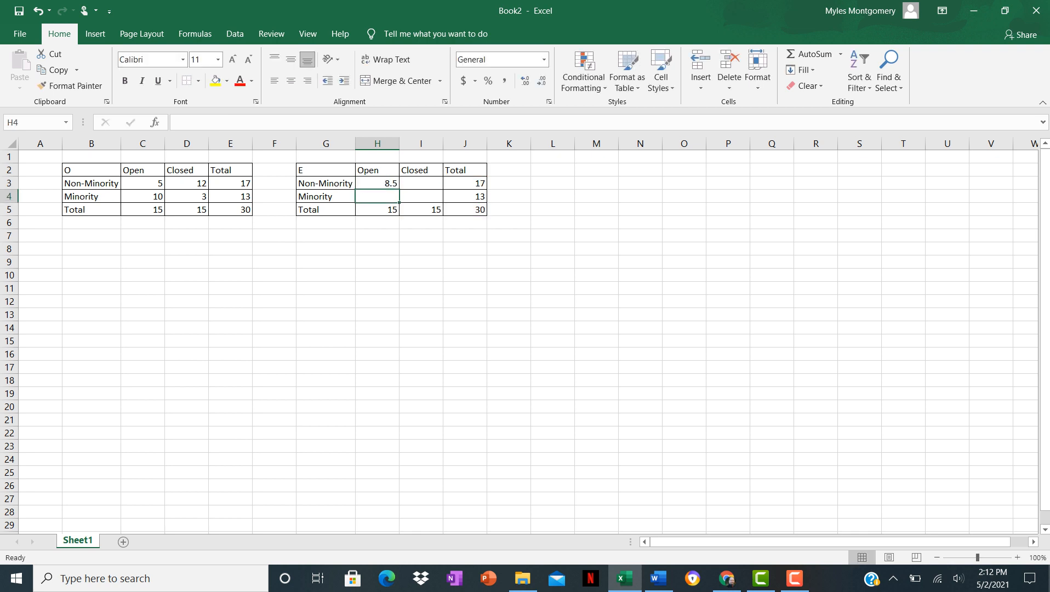
Enter the expected Non-Minority Closed frequency in I3 as =I5*J3/J5.
{"action": "left_click", "coordinate": [421, 184]}
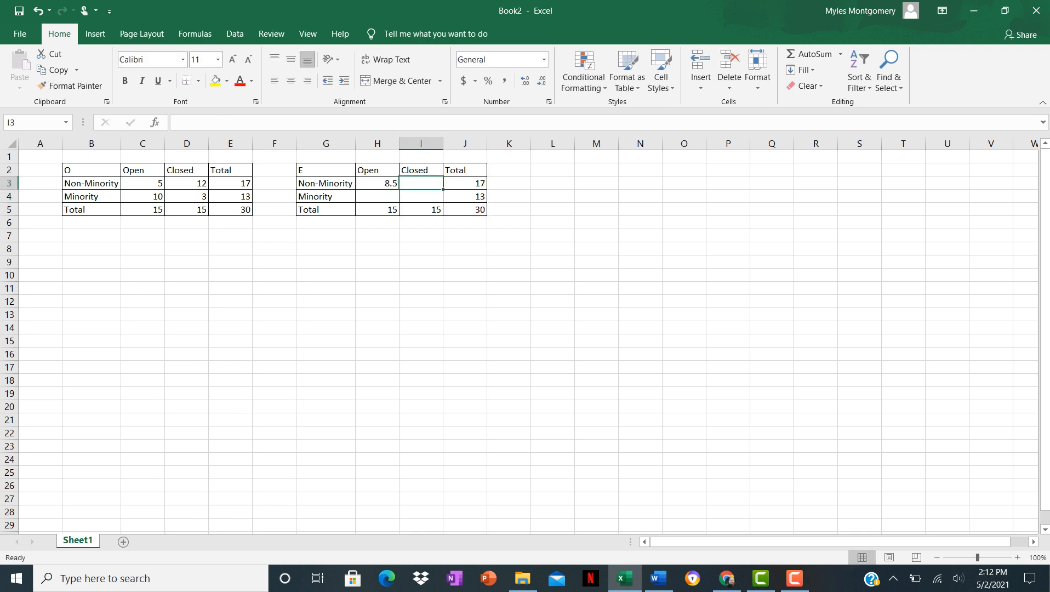
{"action": "type", "text": "="}
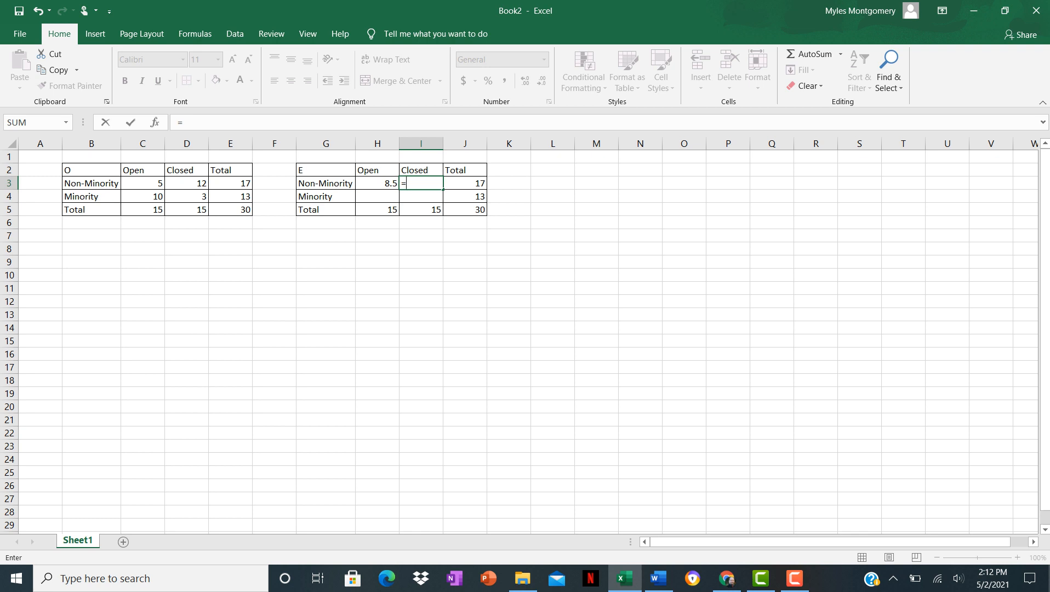
{"action": "left_click", "coordinate": [421, 210]}
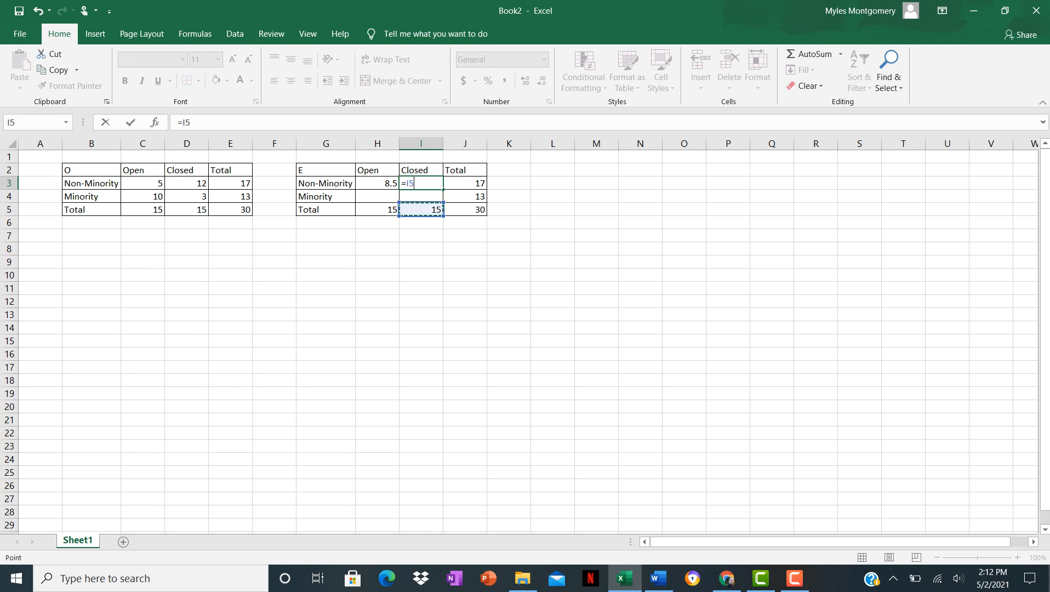
{"action": "type", "text": "*"}
{"action": "left_click", "coordinate": [465, 183]}
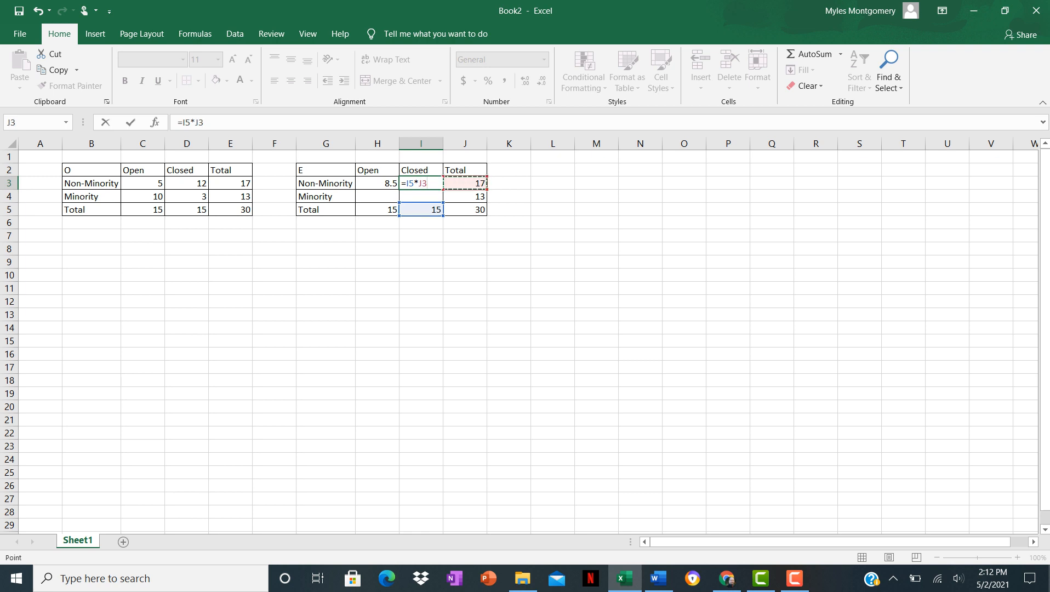
{"action": "type", "text": "/"}
{"action": "left_click", "coordinate": [465, 209]}
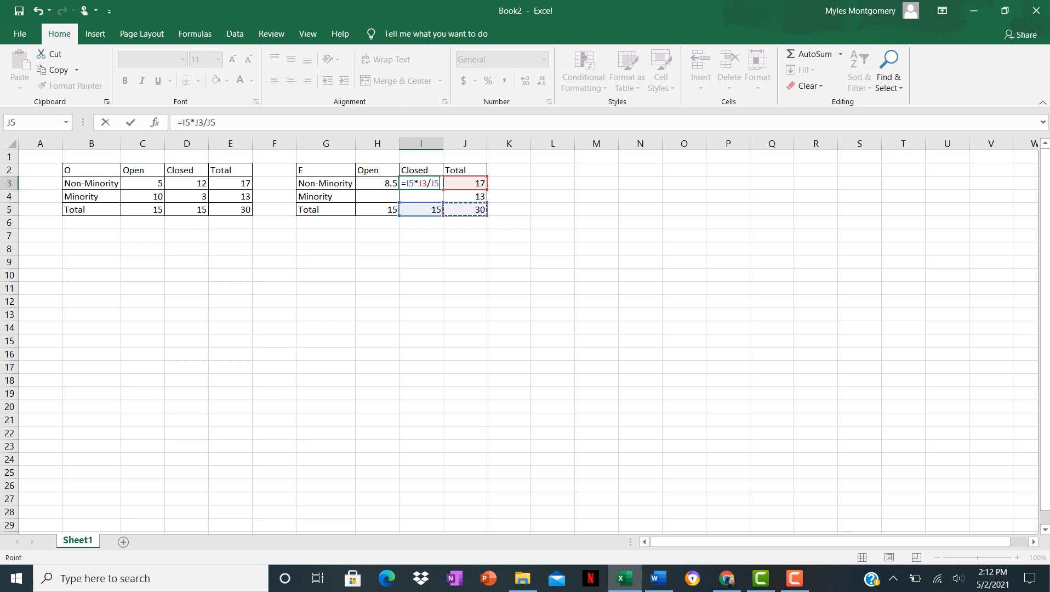
{"action": "key", "text": "Return"}
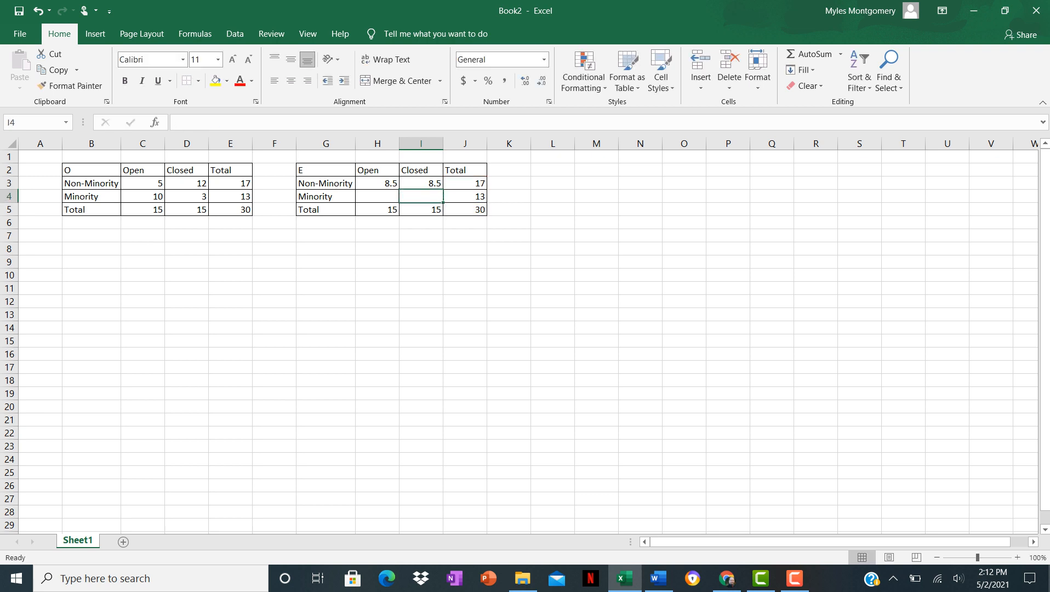
Enter the expected Minority Open frequency in H4 as =H5*J4/J5.
{"action": "left_click", "coordinate": [377, 196]}
{"action": "type", "text": "="}
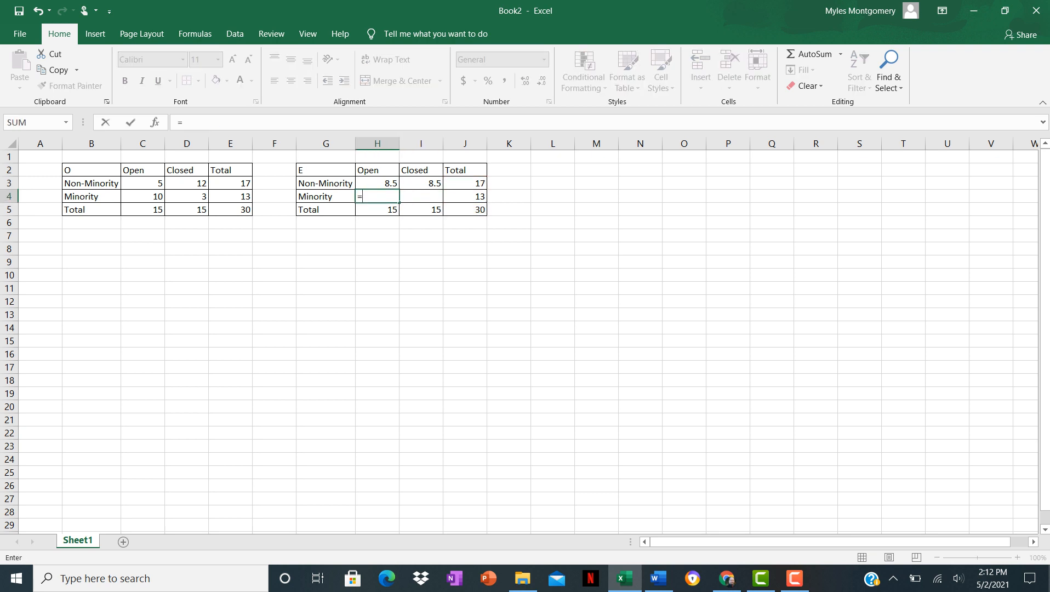
{"action": "left_click", "coordinate": [377, 209]}
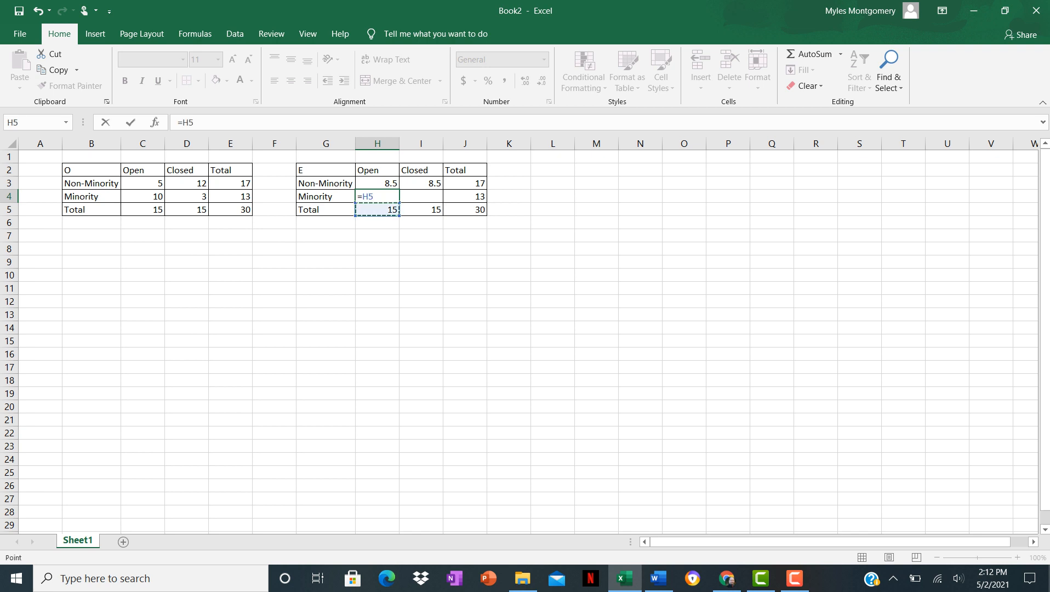
{"action": "type", "text": "*"}
{"action": "left_click", "coordinate": [465, 197]}
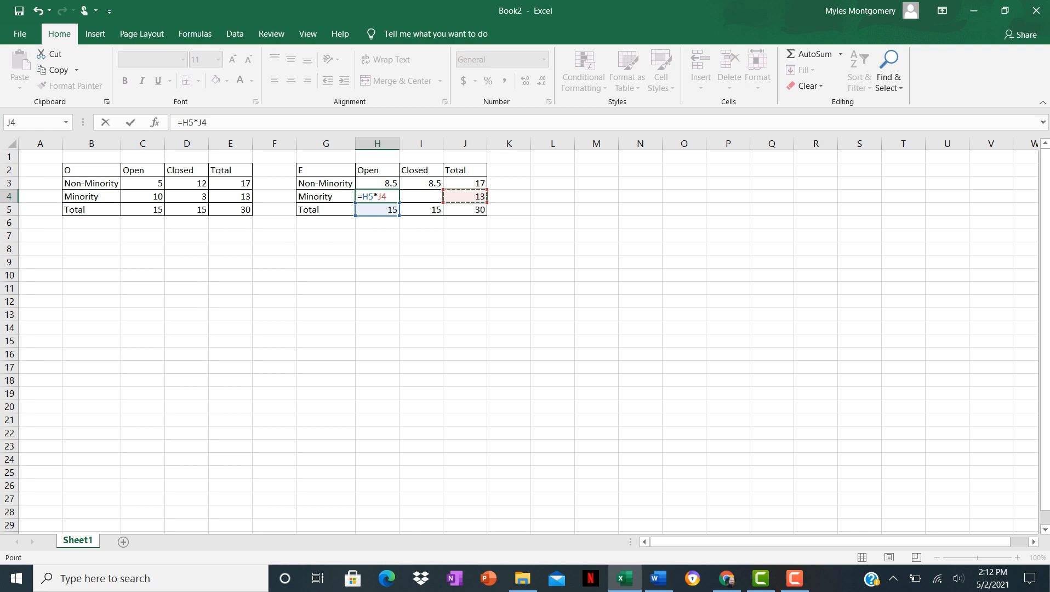
{"action": "type", "text": "/"}
{"action": "left_click", "coordinate": [465, 209]}
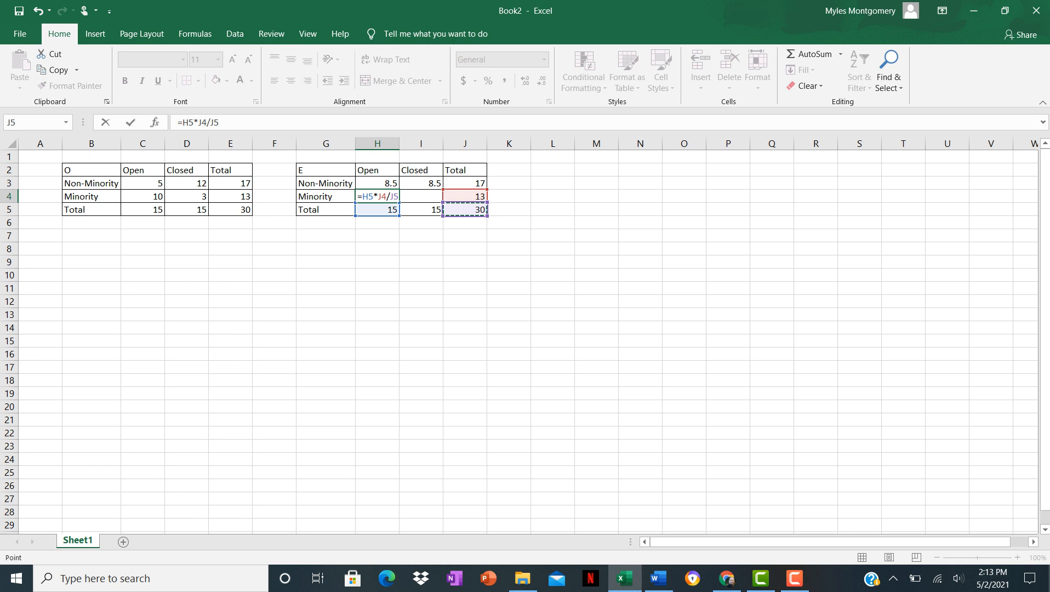
{"action": "key", "text": "Return"}
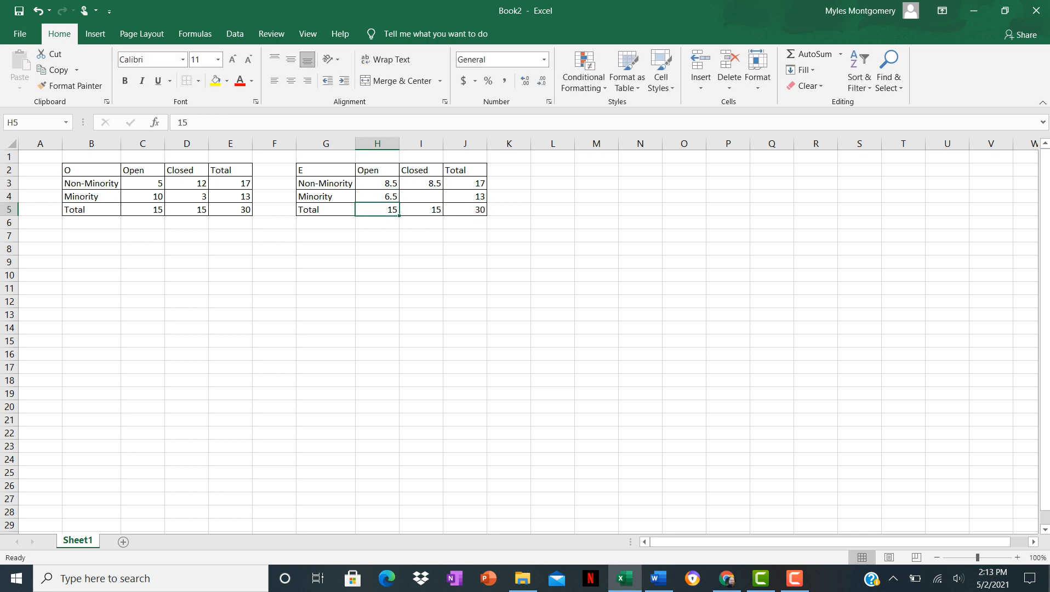
Enter the expected Minority Closed frequency in I4 as =I5*J4/J5.
{"action": "left_click", "coordinate": [421, 196]}
{"action": "type", "text": "="}
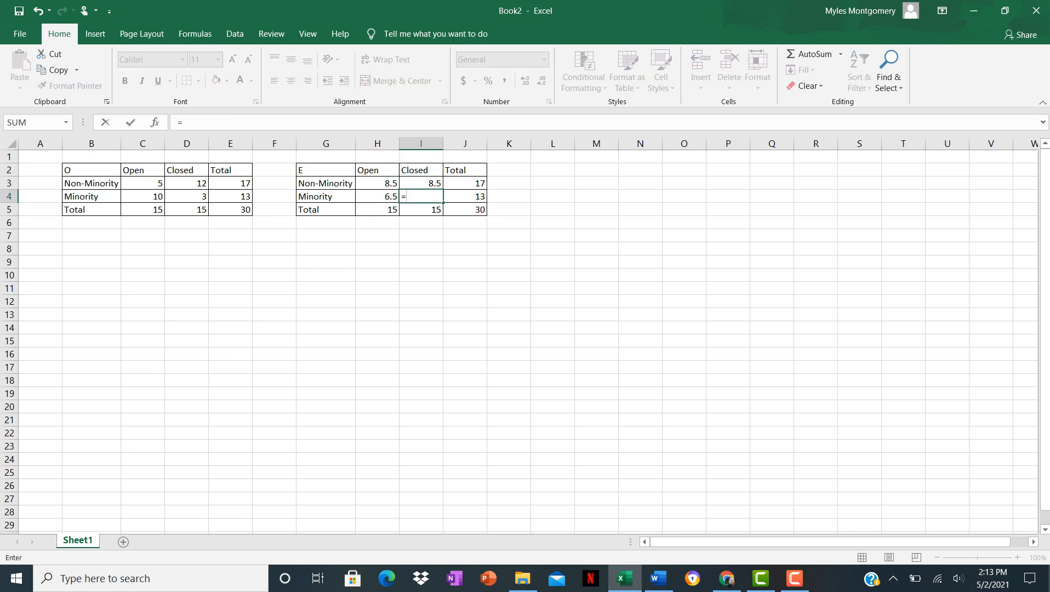
{"action": "left_click", "coordinate": [421, 210]}
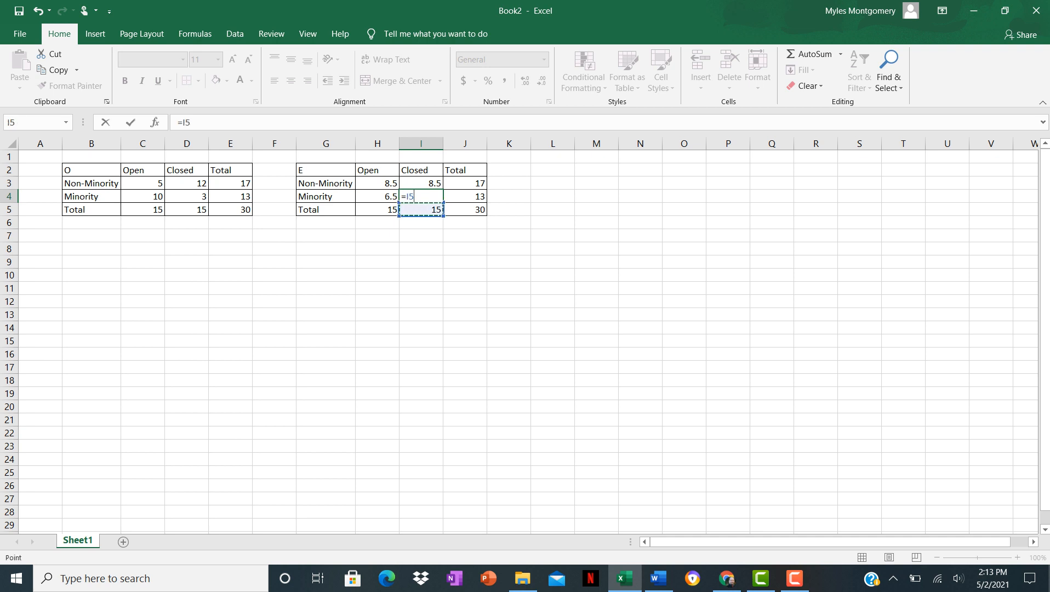
{"action": "type", "text": "*"}
{"action": "key", "text": "Right"}
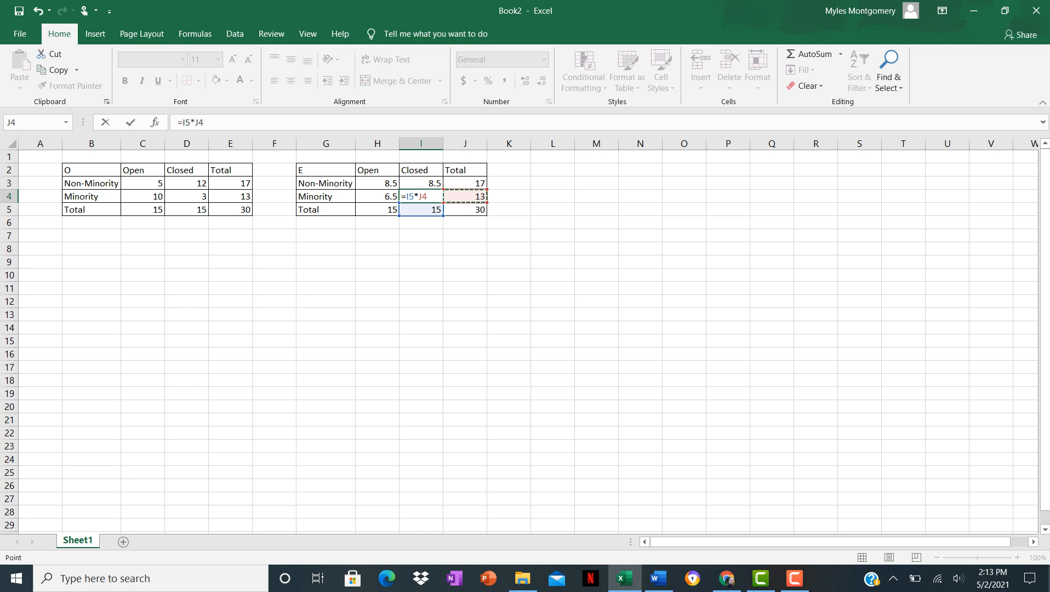
{"action": "type", "text": "/"}
{"action": "key", "text": "Down"}
{"action": "key", "text": "Right"}
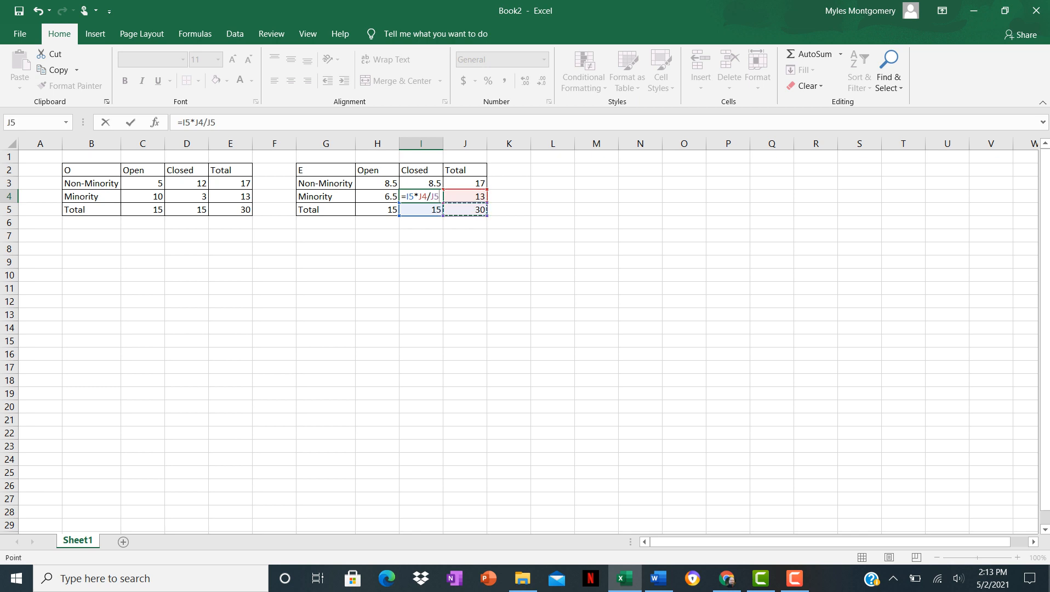
{"action": "key", "text": "Return"}
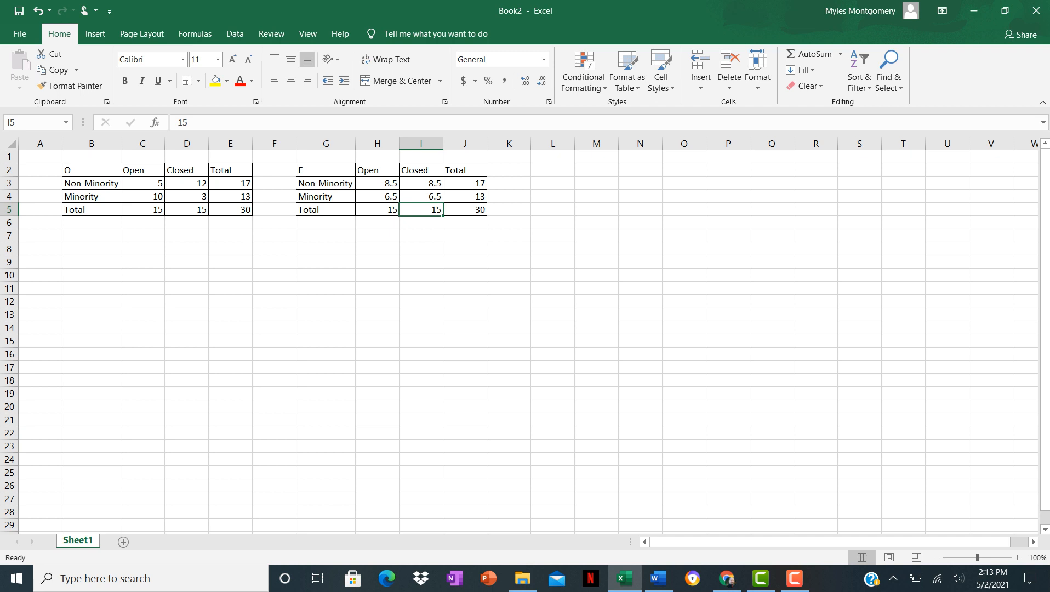
Label cell H7 as P= below the expected frequency table.
{"action": "left_click", "coordinate": [377, 235]}
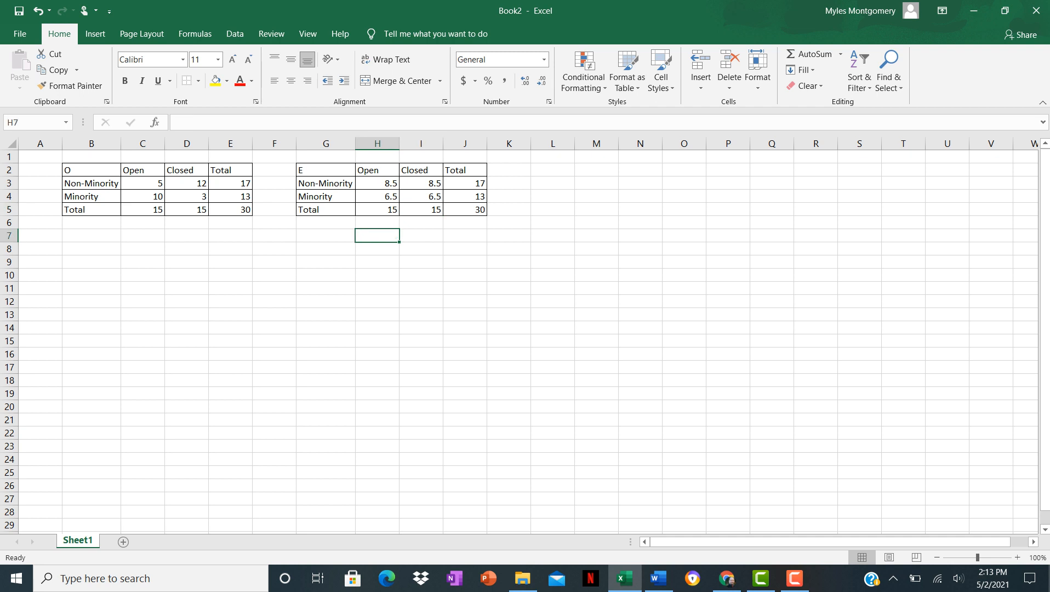
{"action": "type", "text": "P="}
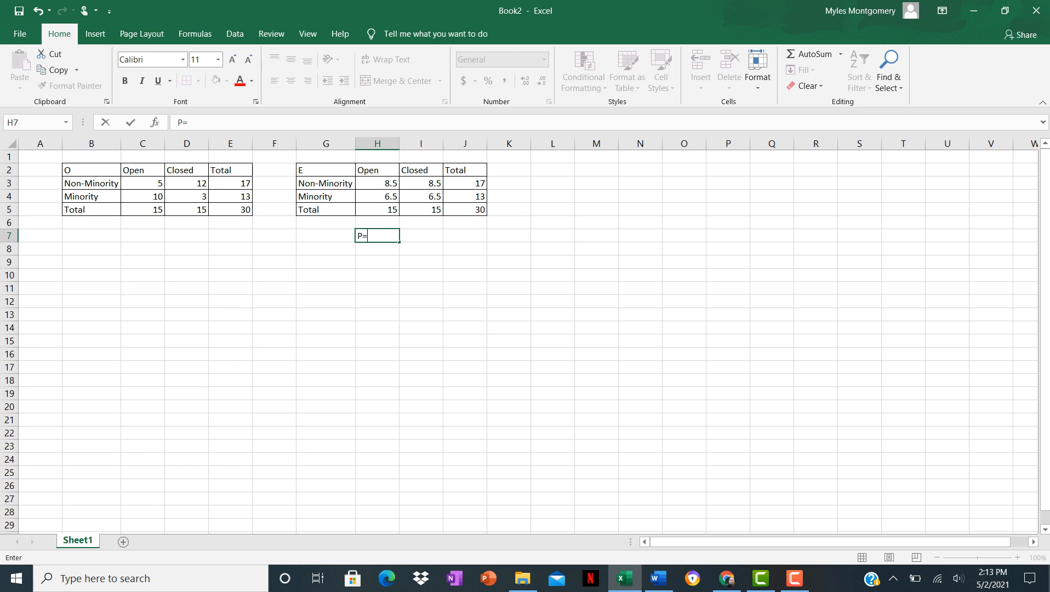
{"action": "key", "text": "Tab"}
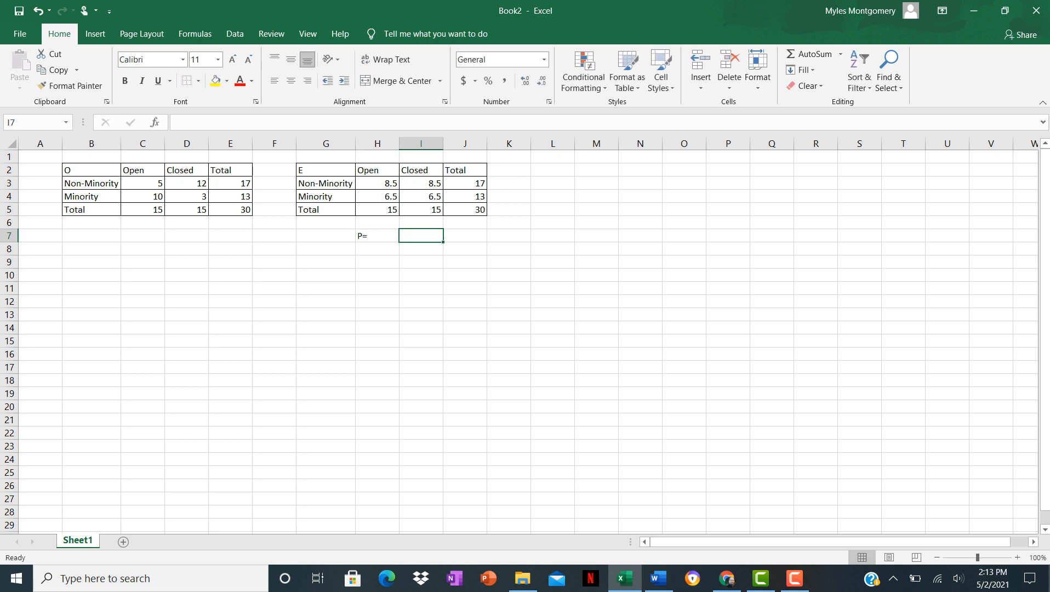
Compute the p-value in I7 with =CHISQ.TEST(C3:D4,H3:I4), comparing observed and expected frequencies.
{"action": "type", "text": "="}
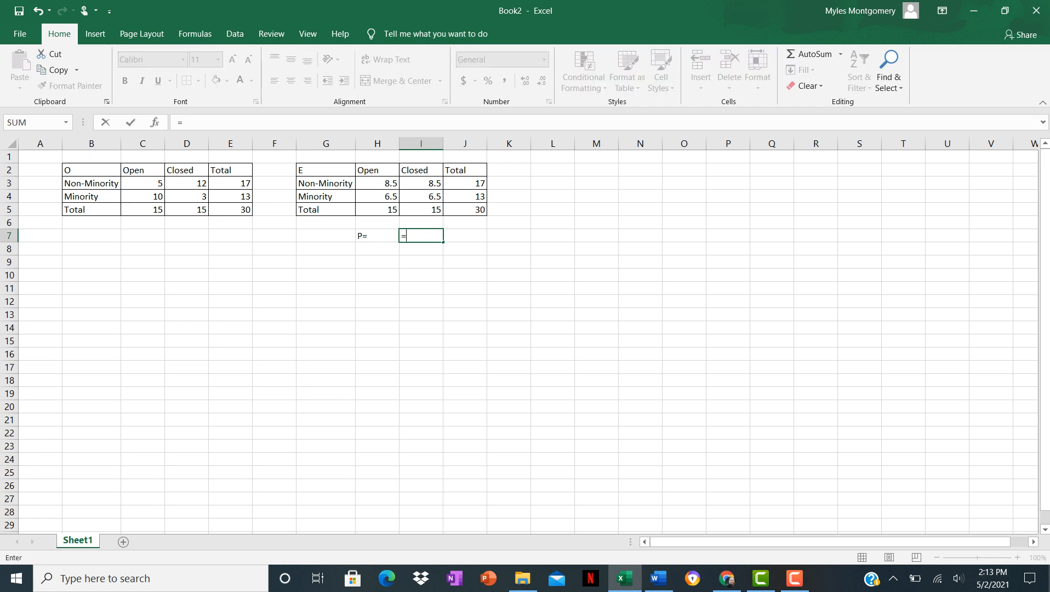
{"action": "type", "text": "C"}
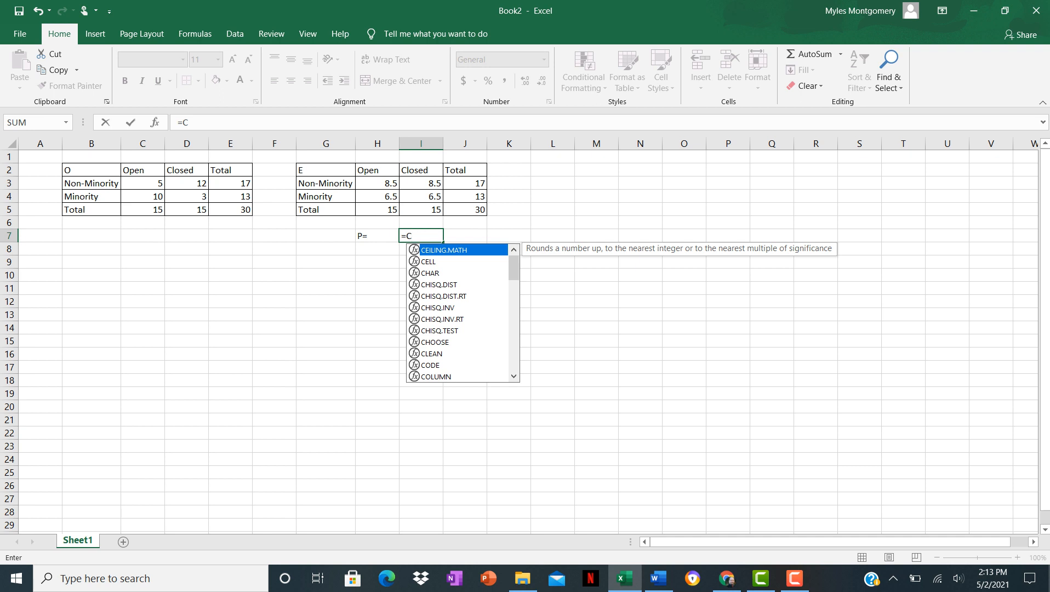
{"action": "double_click", "coordinate": [440, 330]}
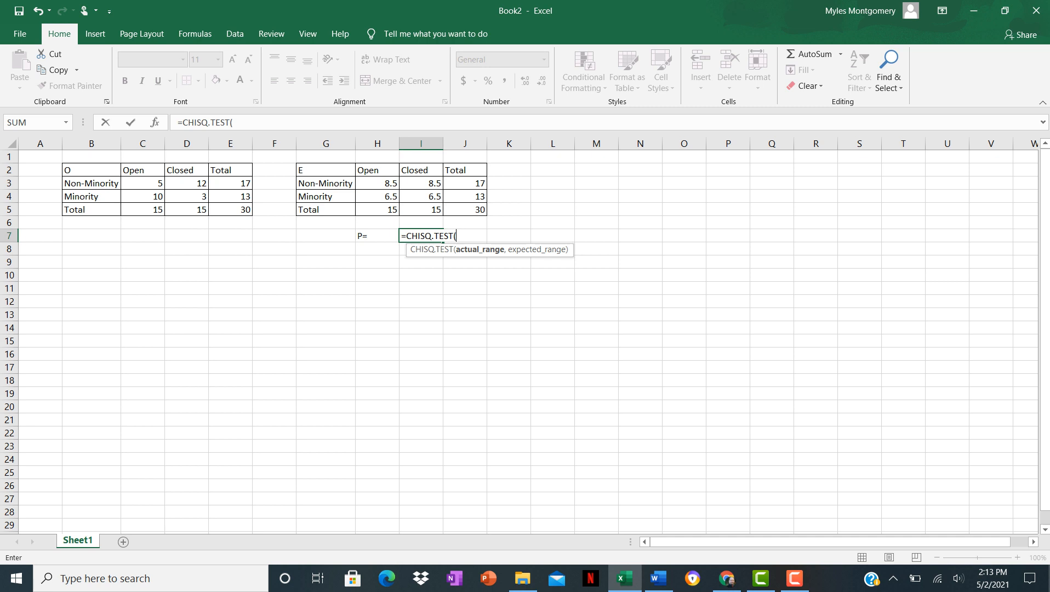
{"action": "left_click_drag", "start_coordinate": [143, 184], "coordinate": [188, 197]}
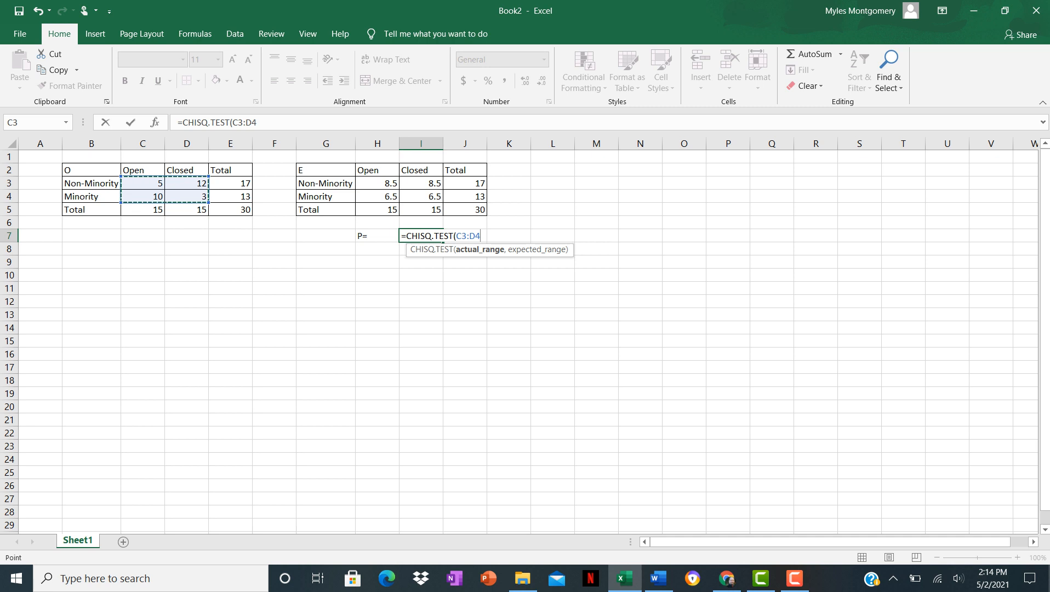
{"action": "type", "text": ","}
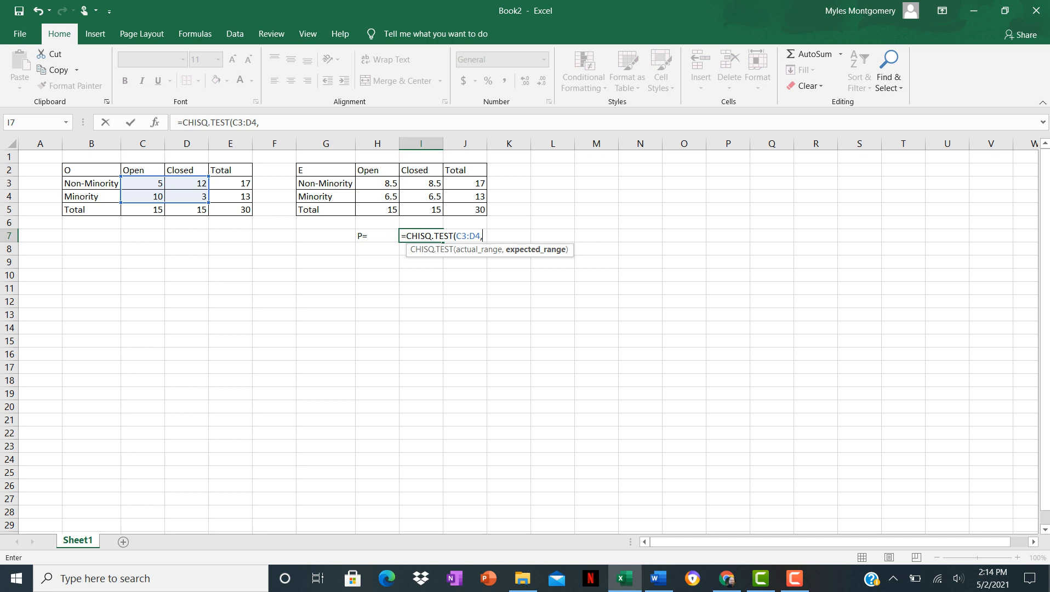
{"action": "left_click_drag", "start_coordinate": [377, 184], "coordinate": [422, 197]}
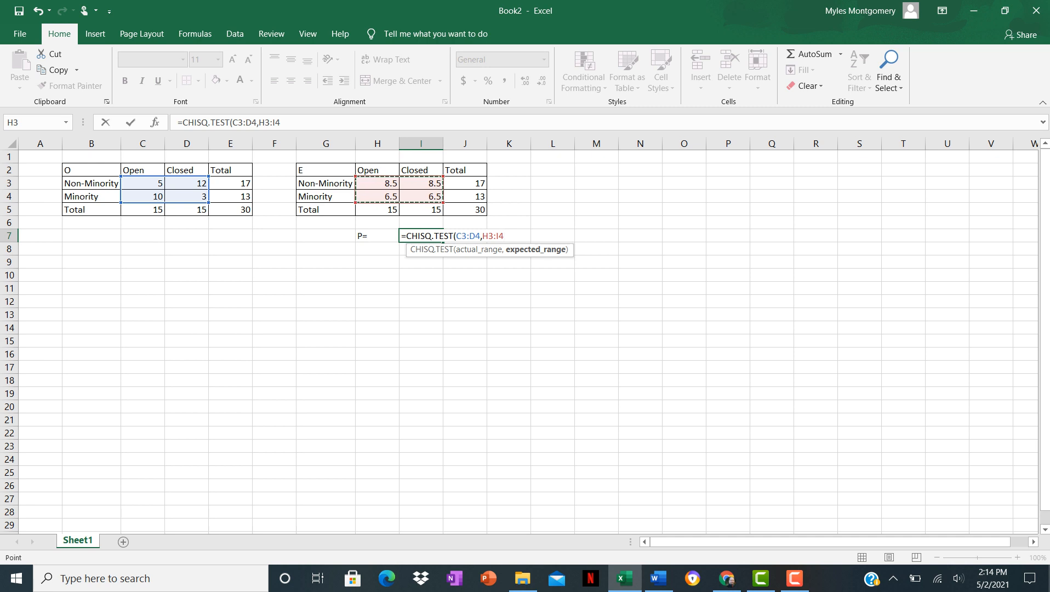
{"action": "key", "text": "Return"}
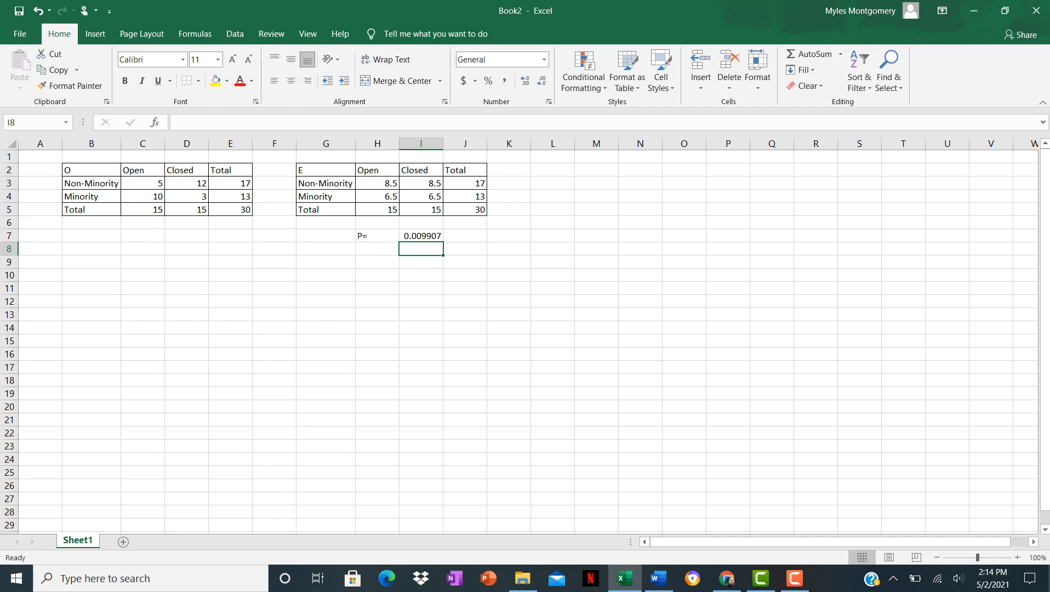
Label H8 as p= and enter the significance level 0.05 in I8.
{"action": "key", "text": "Left"}
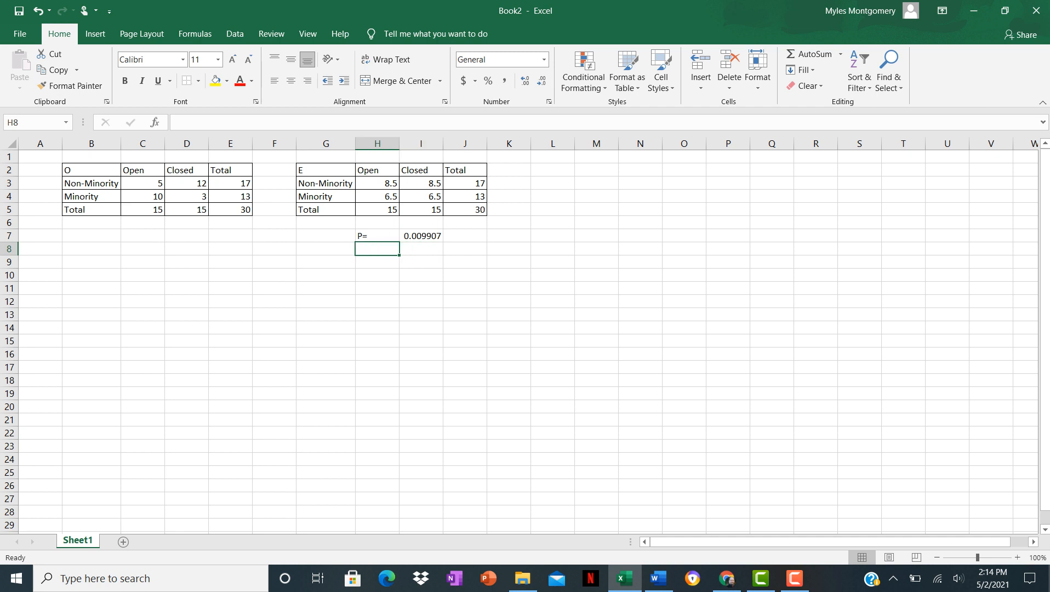
{"action": "type", "text": "p="}
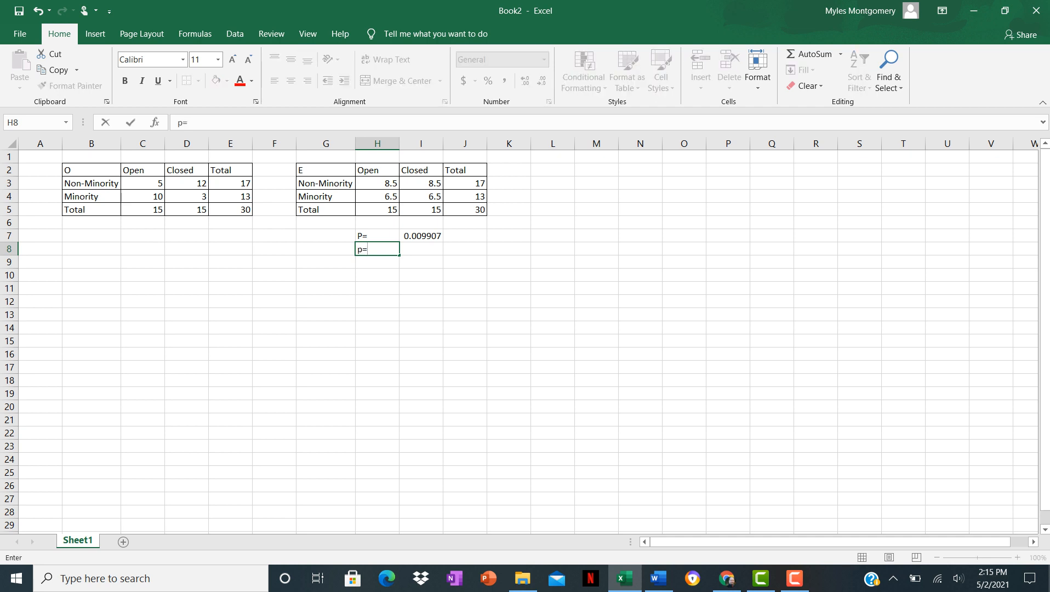
{"action": "key", "text": "Tab"}
{"action": "type", "text": "0.0"}
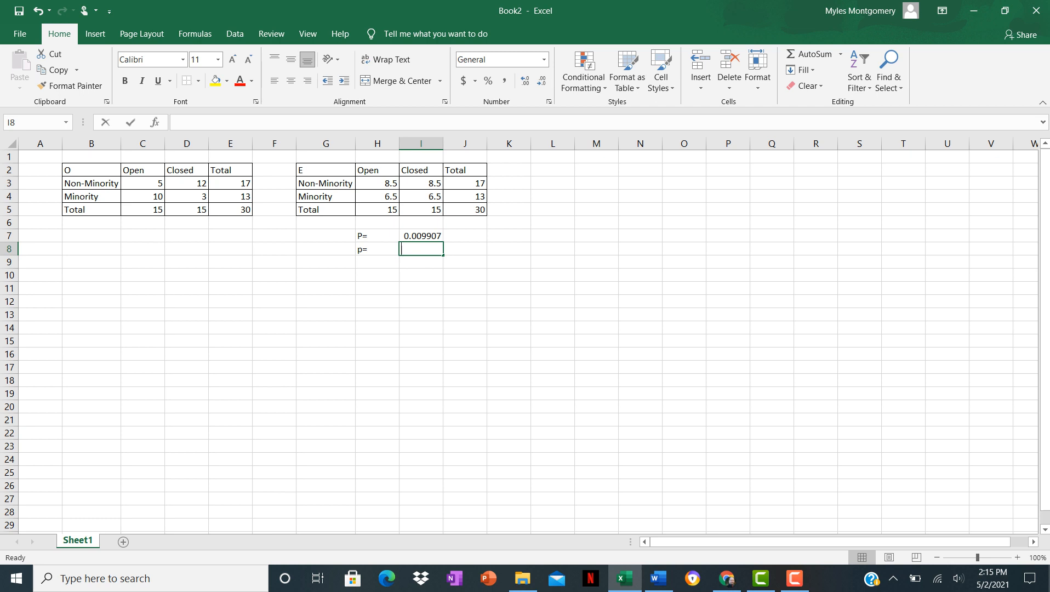
{"action": "type", "text": "5"}
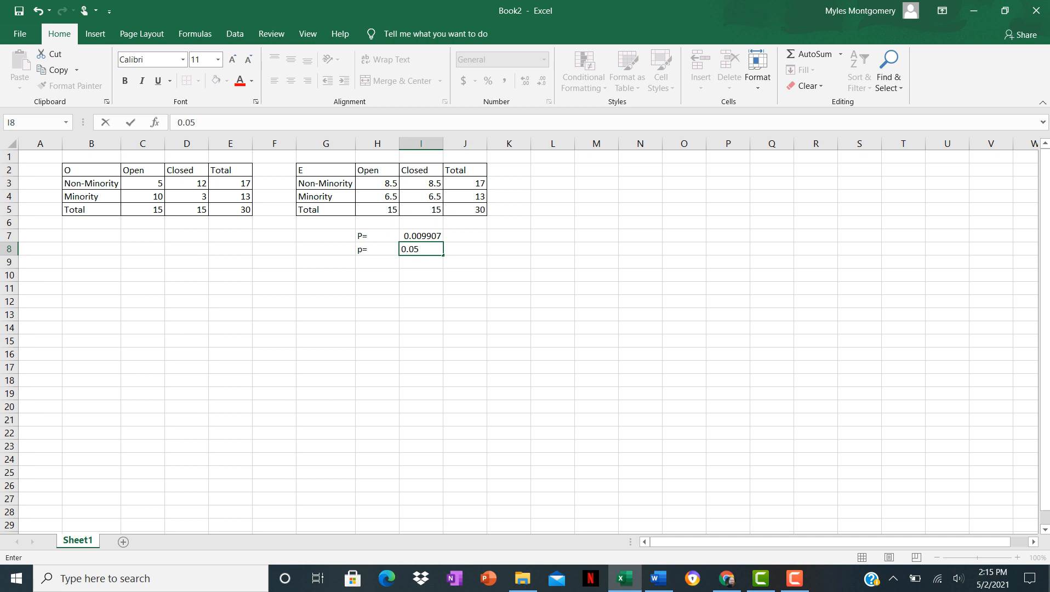
{"action": "left_click", "coordinate": [509, 236]}
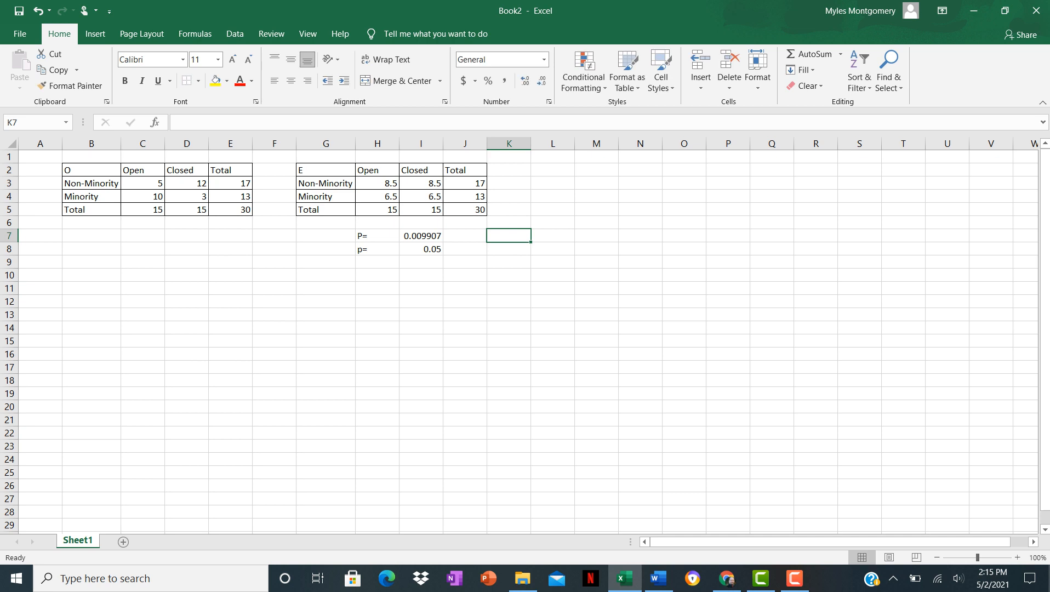
Narrow column I and write the conclusion Reject Null in K7 beside the p-value.
{"action": "left_click_drag", "start_coordinate": [443, 143], "coordinate": [425, 143]}
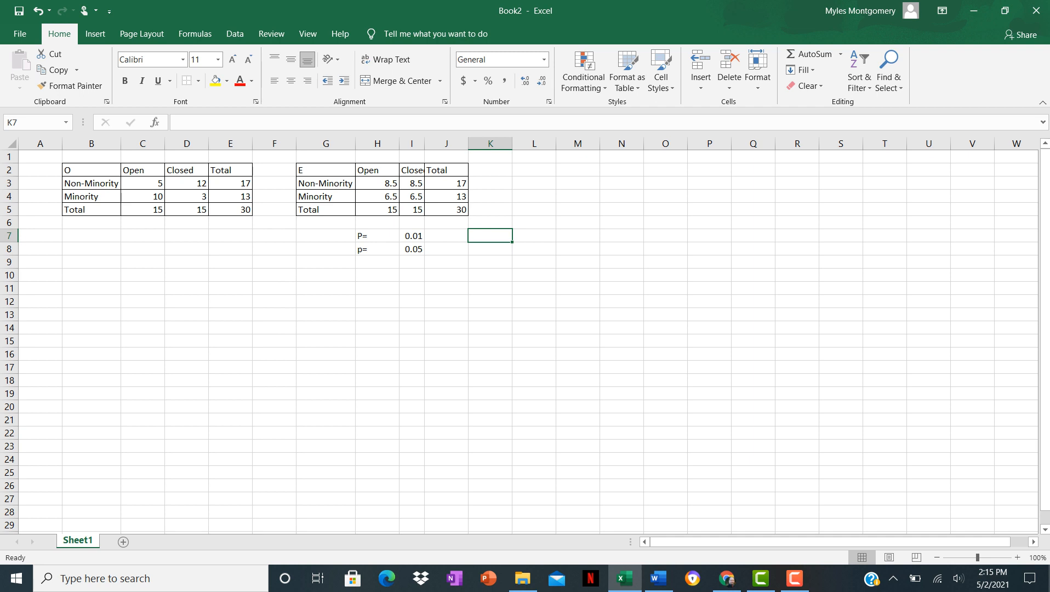
{"action": "type", "text": "Reject"}
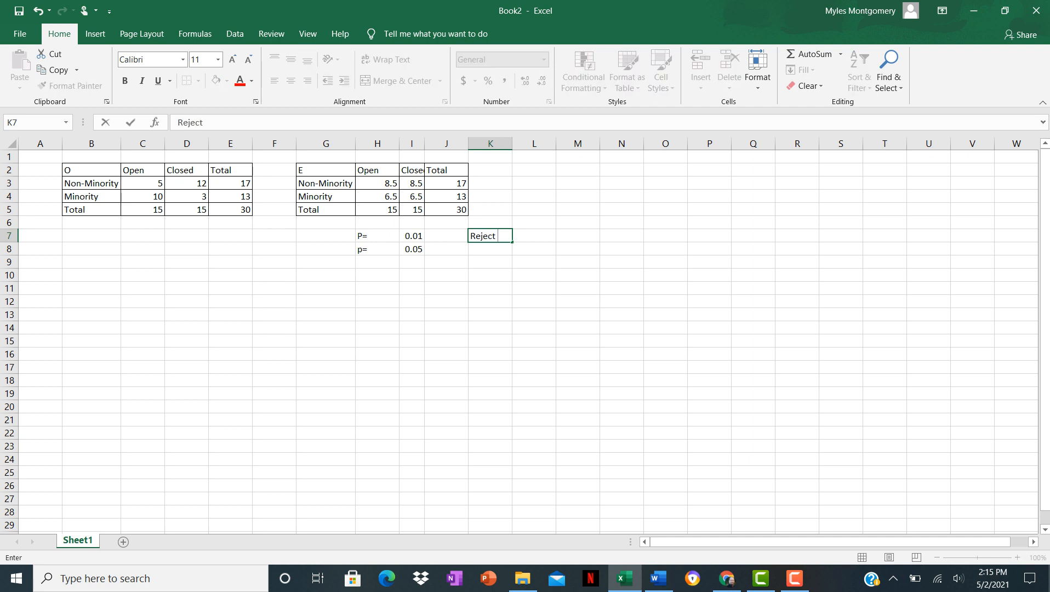
{"action": "type", "text": " Null"}
{"action": "left_click", "coordinate": [795, 578]}
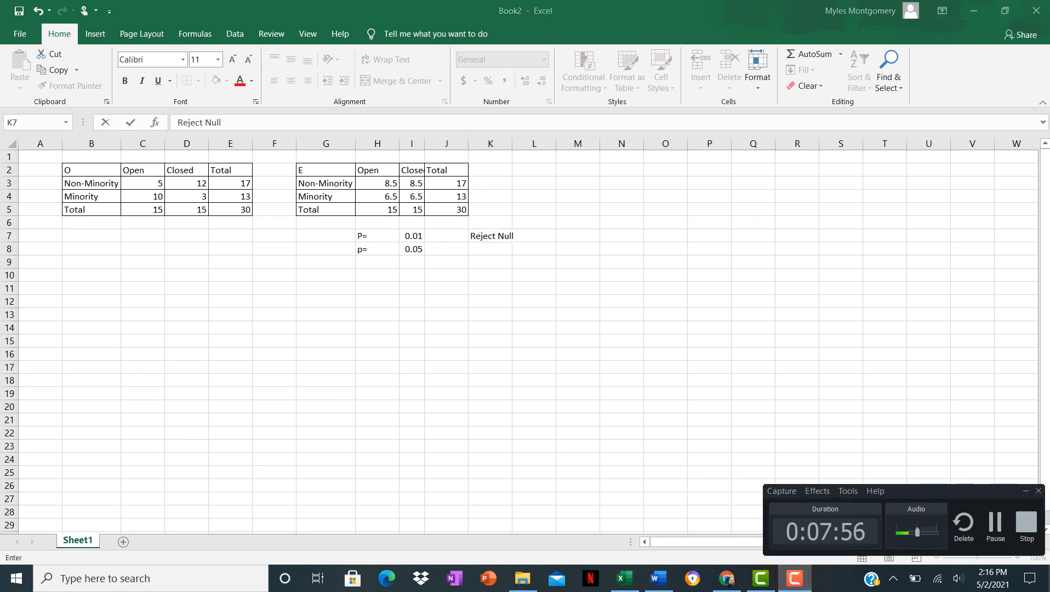